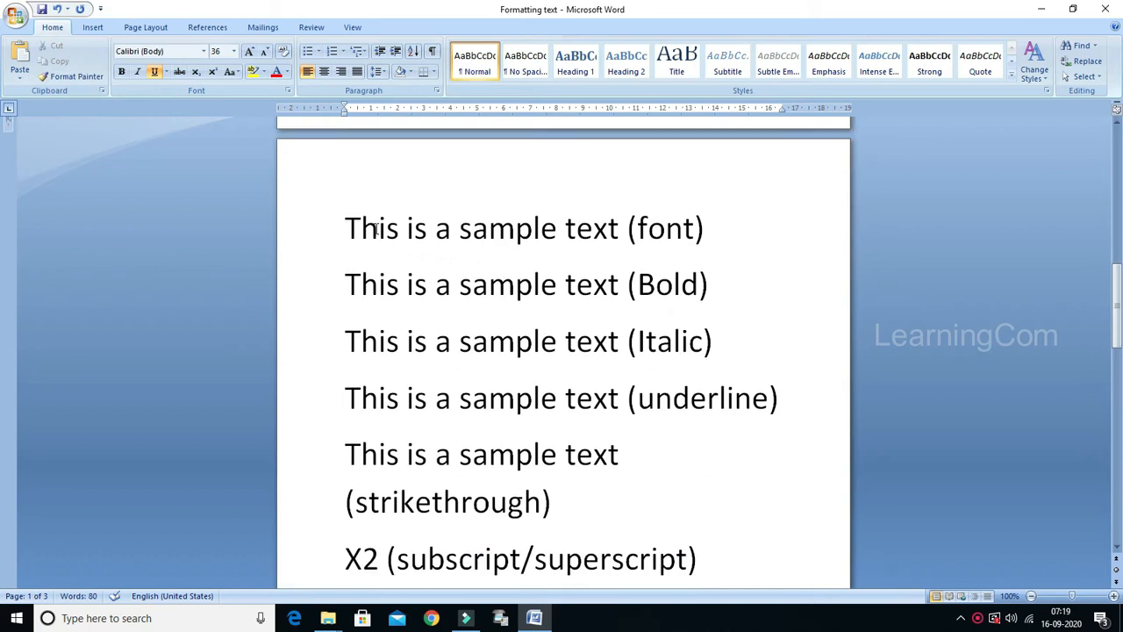
Step: Select the word "This" and the whole "(font)" line, clearing the selection with the cursor at the line's start
double_click(376, 230)
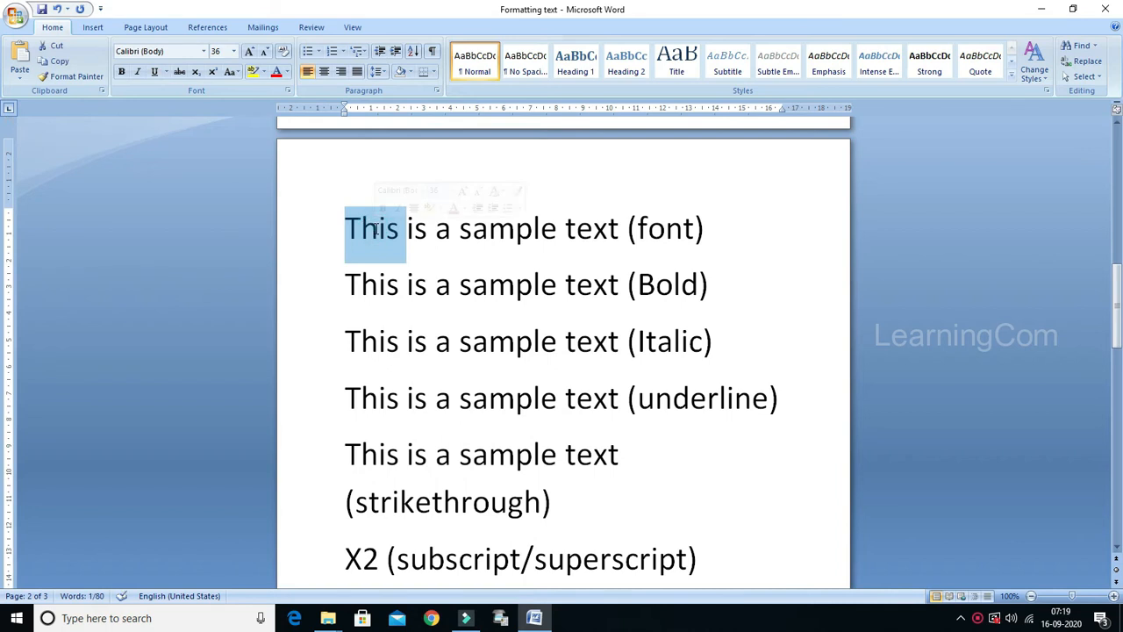
left_click(329, 233)
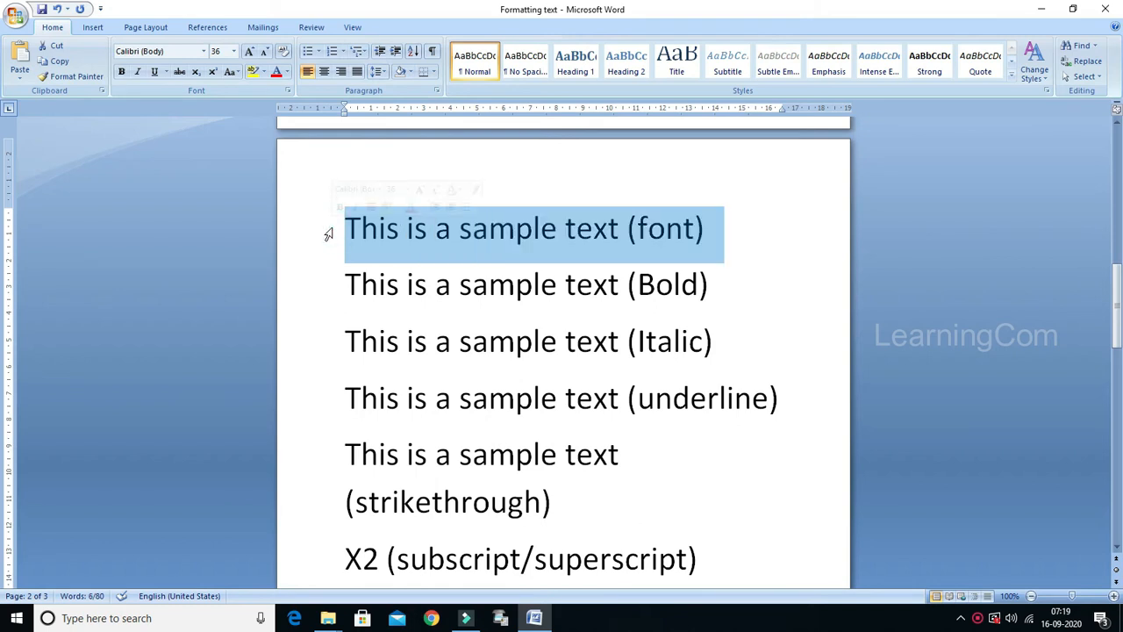
left_click(342, 231)
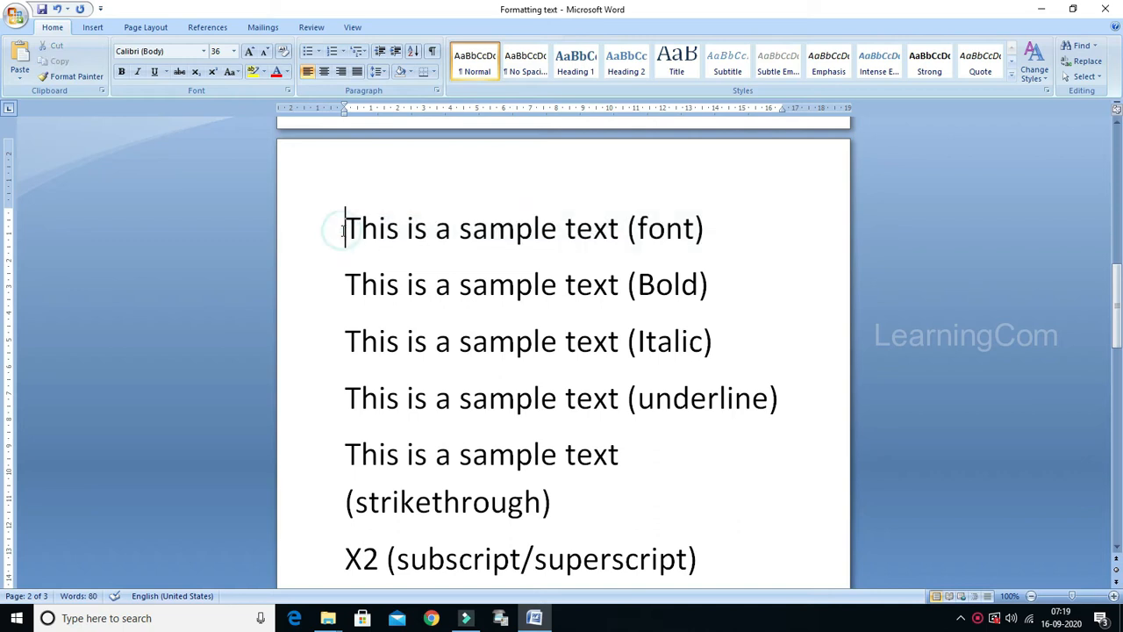
Step: Extend a selection character by character from the start to the end of the "(font)" line, and clear it
left_click(343, 231)
key("shift+Right")
key("shift+Right")
key("shift+Right")
key("shift+Right")
key("shift+Right")
key("shift+Right")
key("shift+Right")
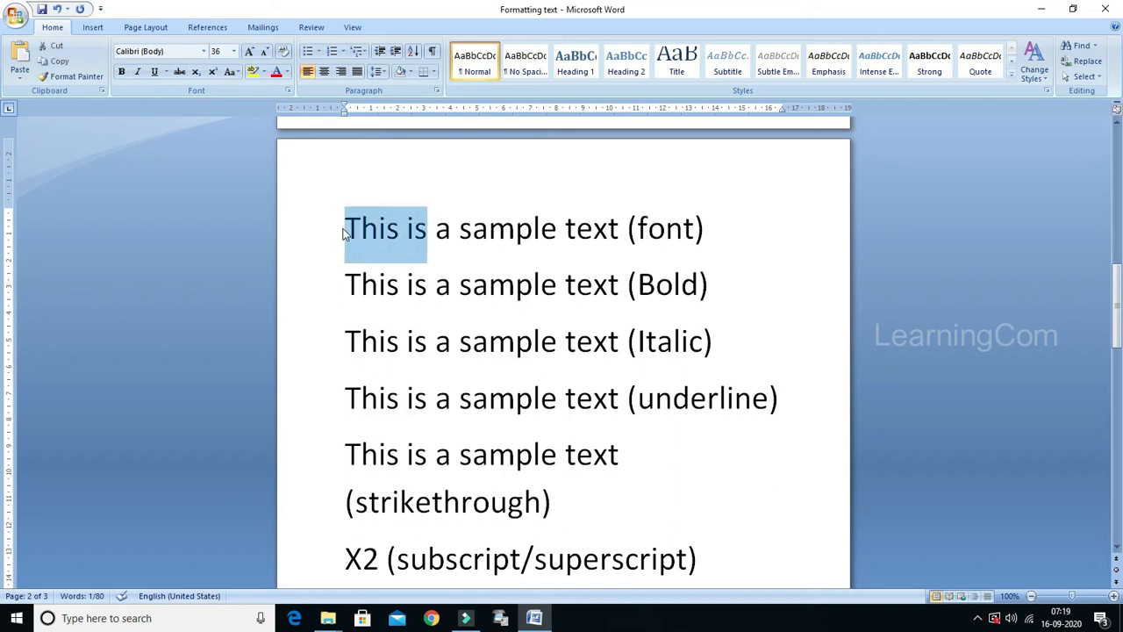
key("shift+Right")
key("shift+Right")
key("shift+Right")
key("shift+Right")
key("shift+Right")
key("shift+Right")
key("shift+Right")
key("shift+Right")
key("shift+Right")
key("shift+Right")
key("shift+Right")
key("shift+Right")
key("shift+Right")
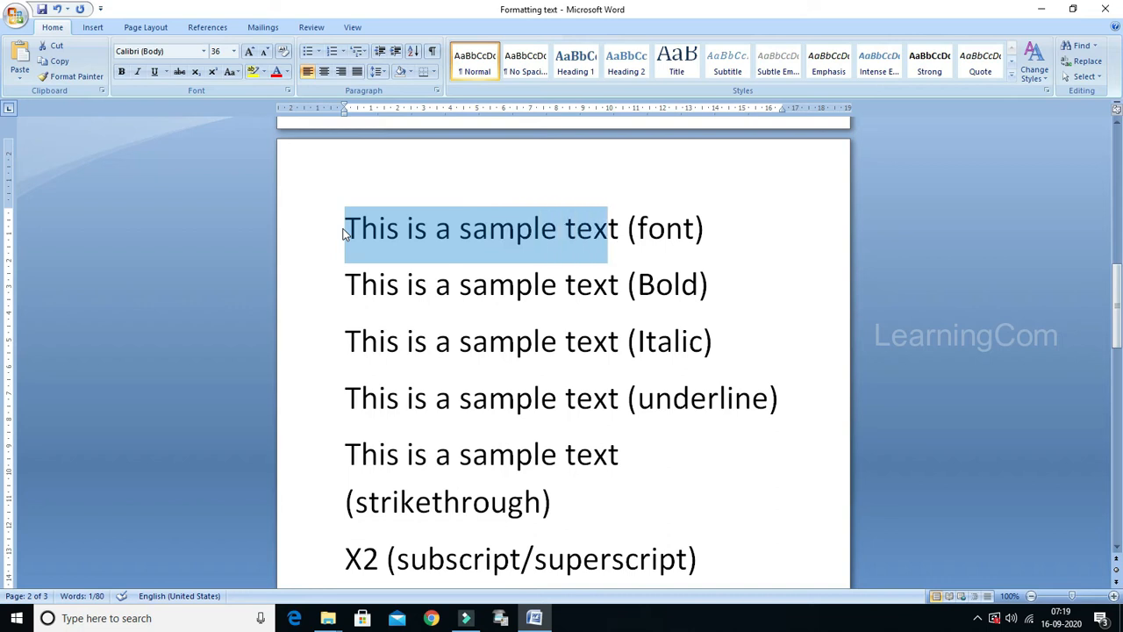
key("shift+Right")
key("shift+Right")
key("shift+Right")
key("shift+Right")
key("shift+Right")
key("shift+Right")
key("shift+Right")
key("shift+Right")
key("shift+Right")
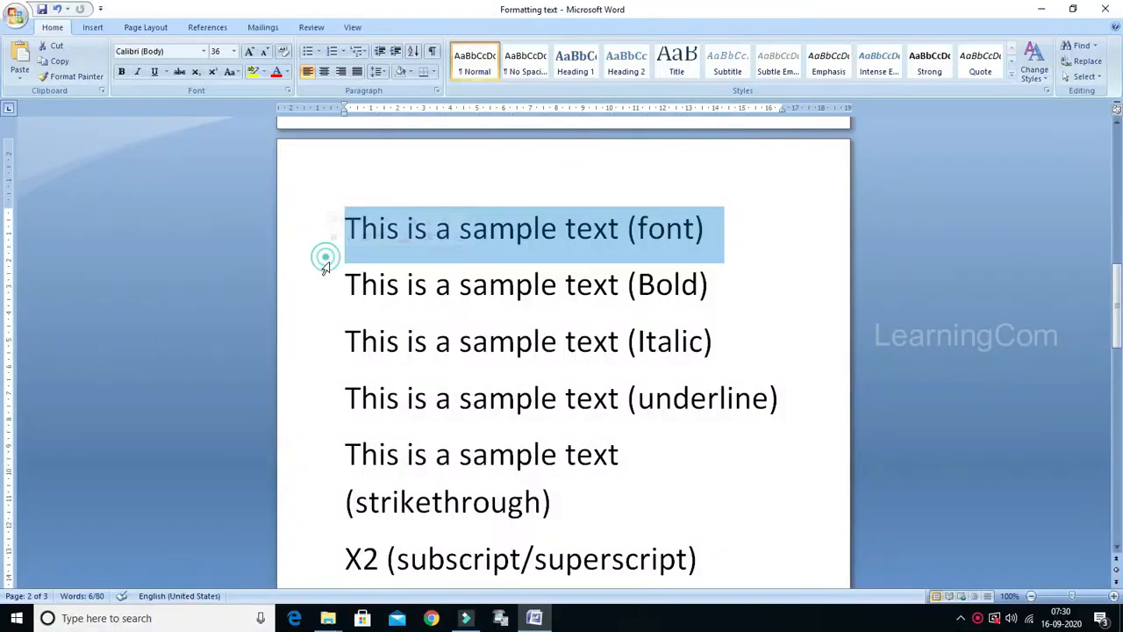
left_click(772, 324)
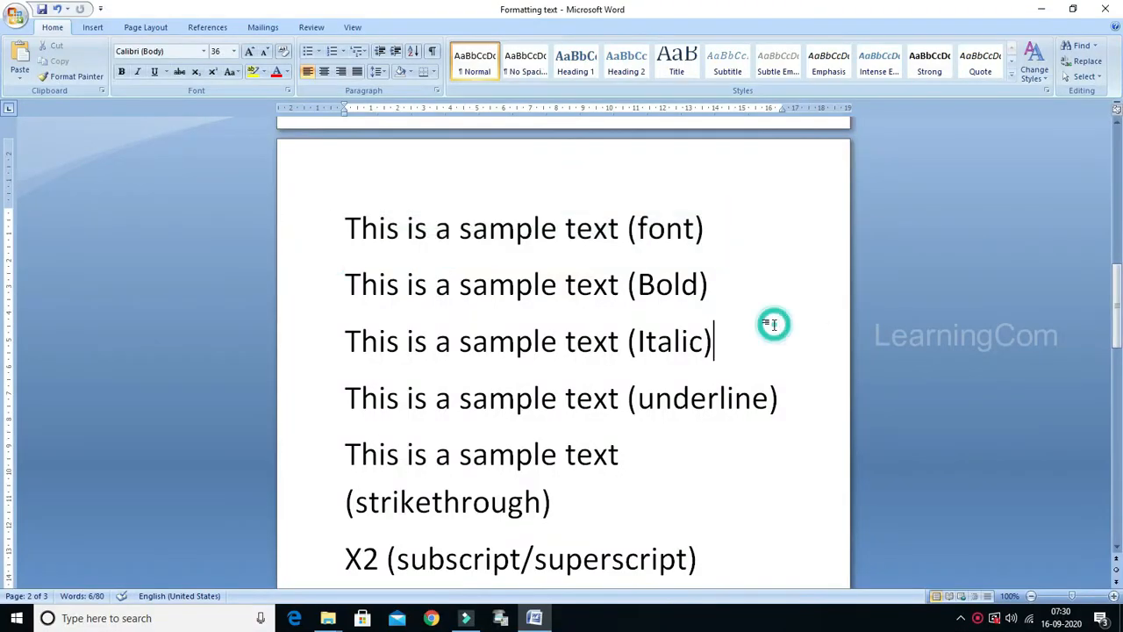
Step: Set the font of the whole "This is a sample text (font)" line to Blackadder ITC
left_click(310, 232)
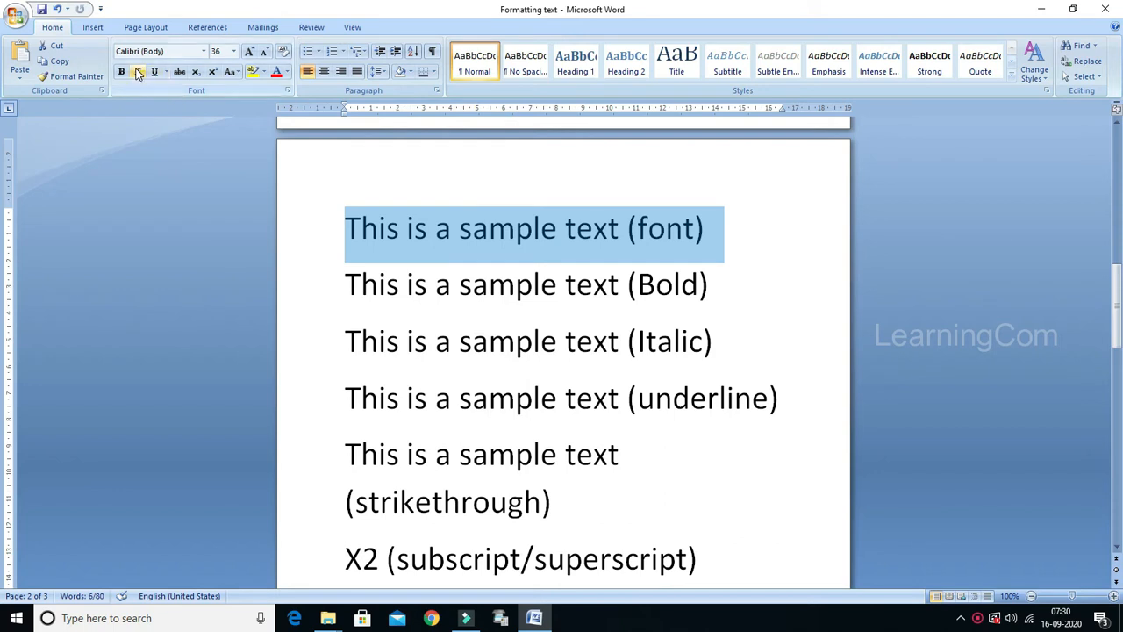
left_click(203, 52)
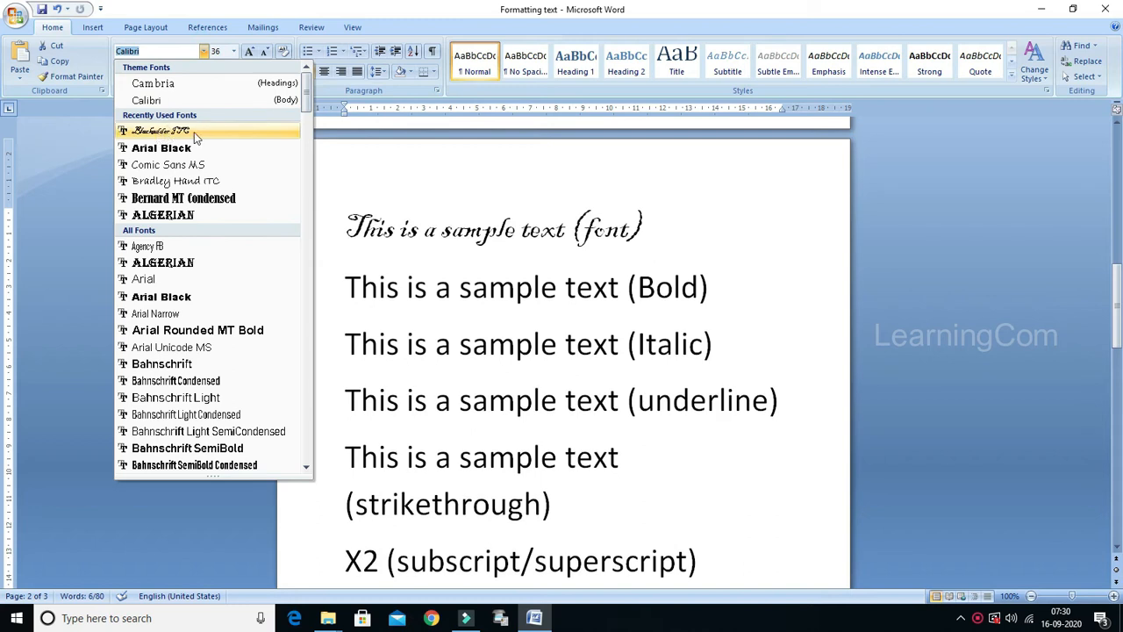
left_click(182, 131)
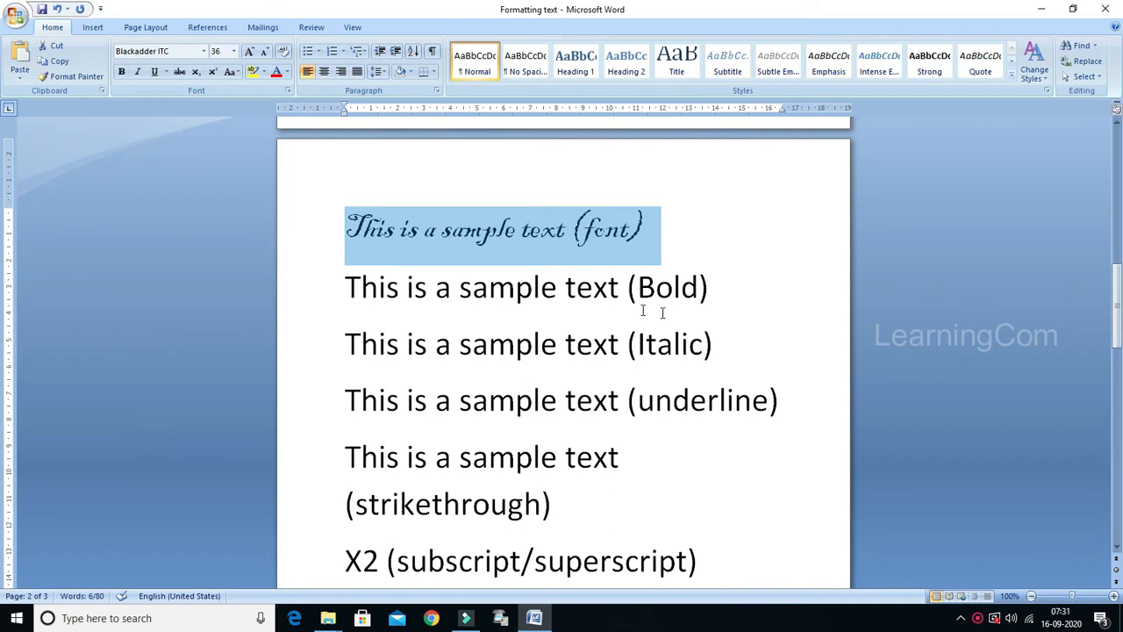
Step: Make the whole "(Bold)" sample line bold and the whole "(Italic)" sample line italic
left_click(316, 298)
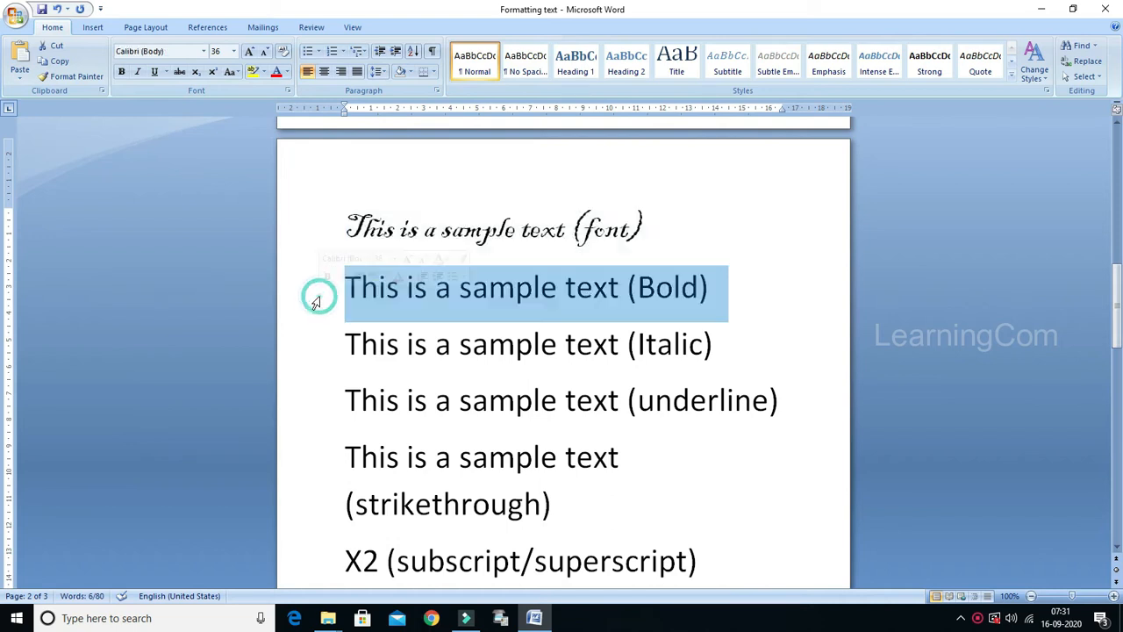
left_click(122, 73)
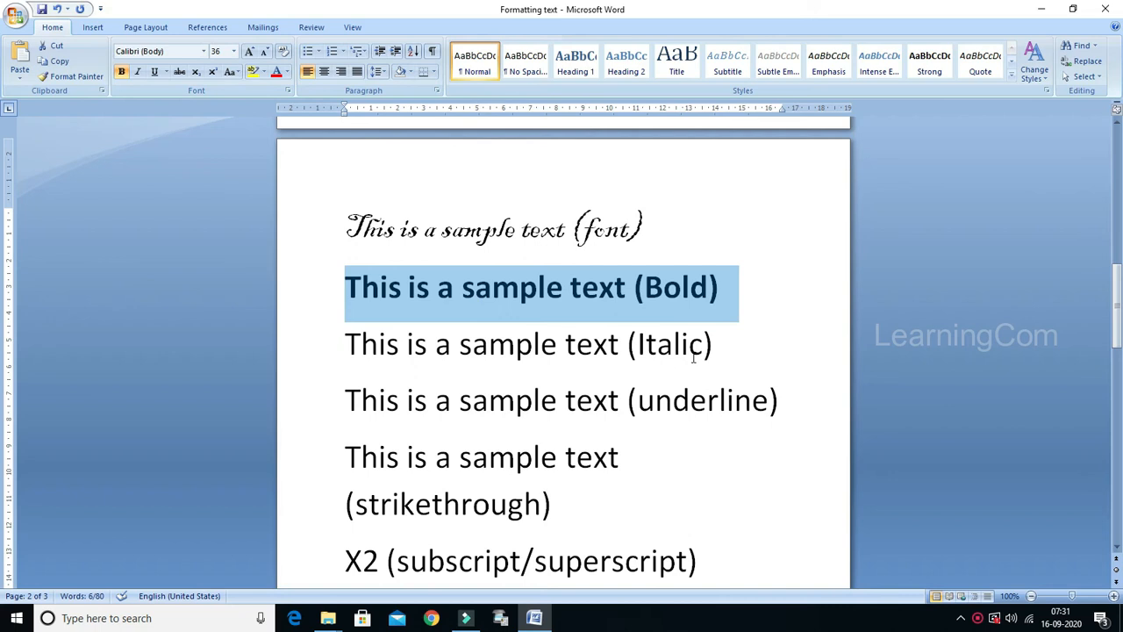
left_click(309, 356)
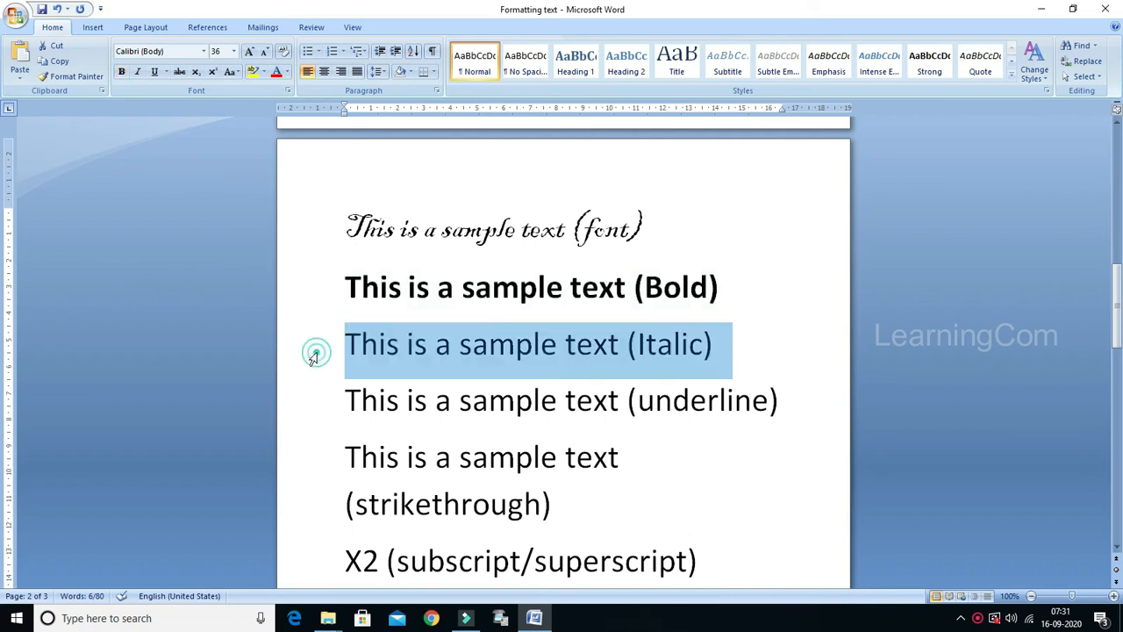
left_click(138, 72)
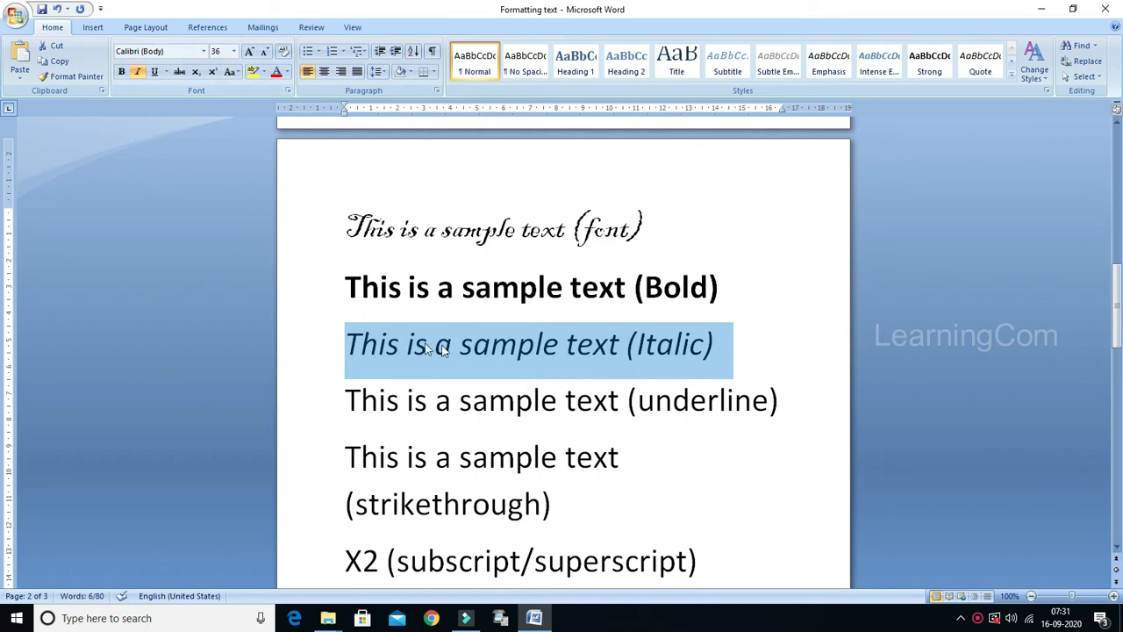
Step: Underline the whole "(underline)" sample line and strike through "This is a sample text" above "(strikethrough)"
scroll(634, 361, "down", 1)
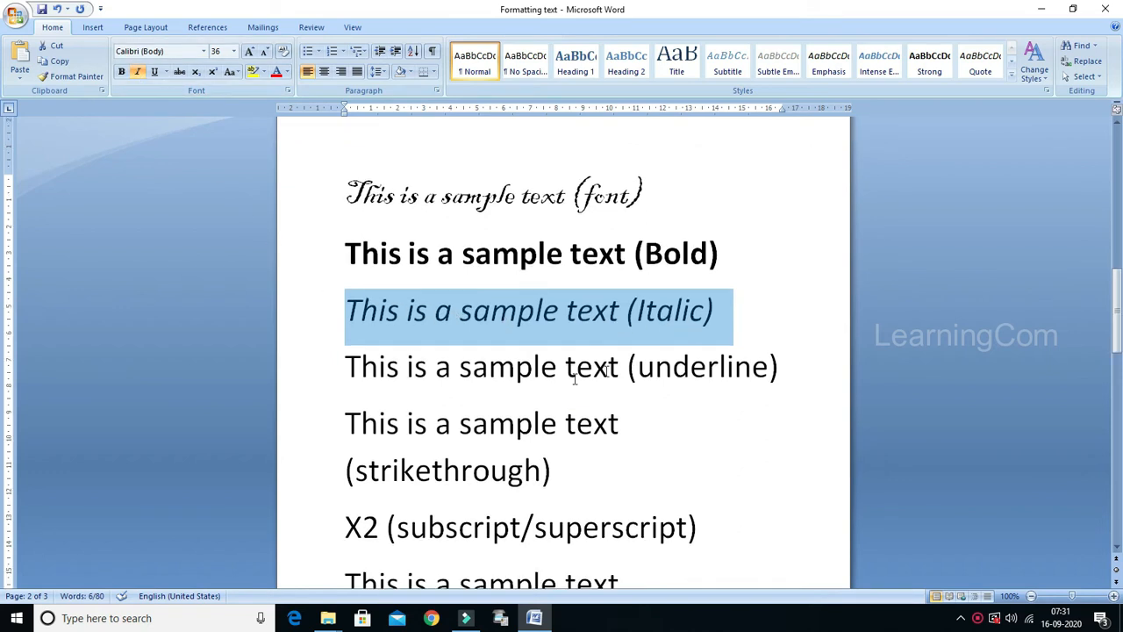
left_click(319, 376)
left_click(154, 72)
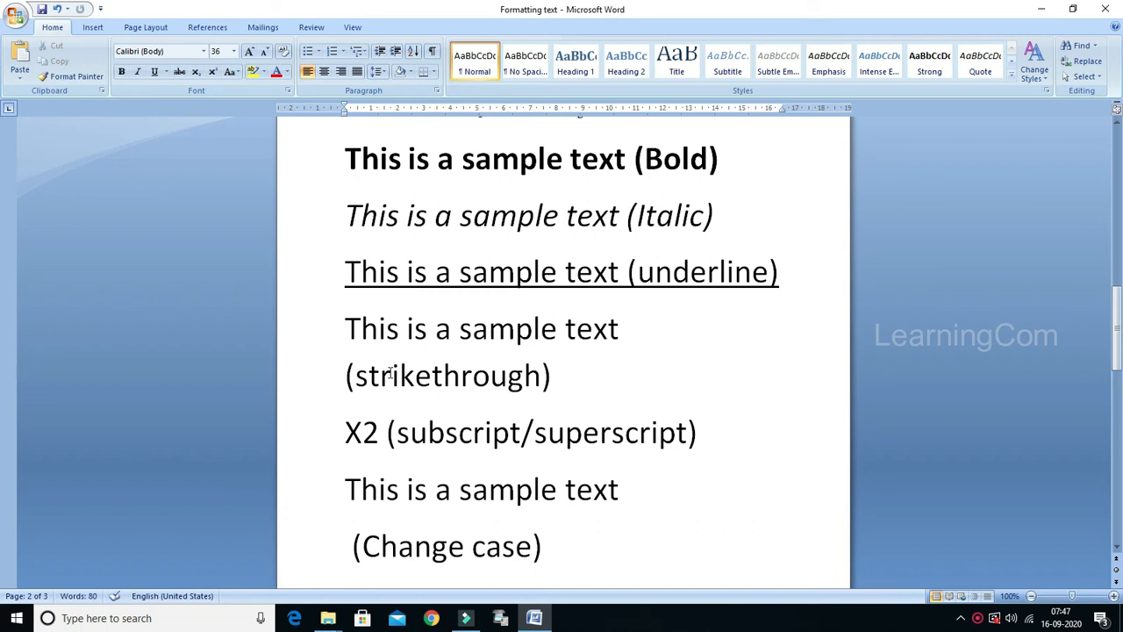
left_click(332, 328)
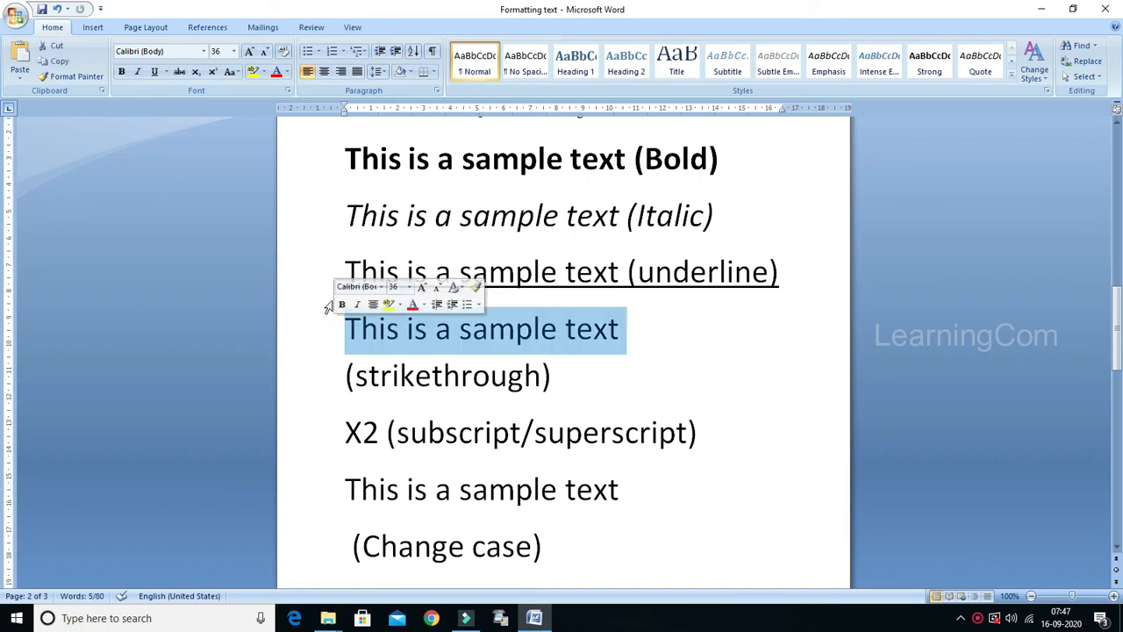
left_click(178, 72)
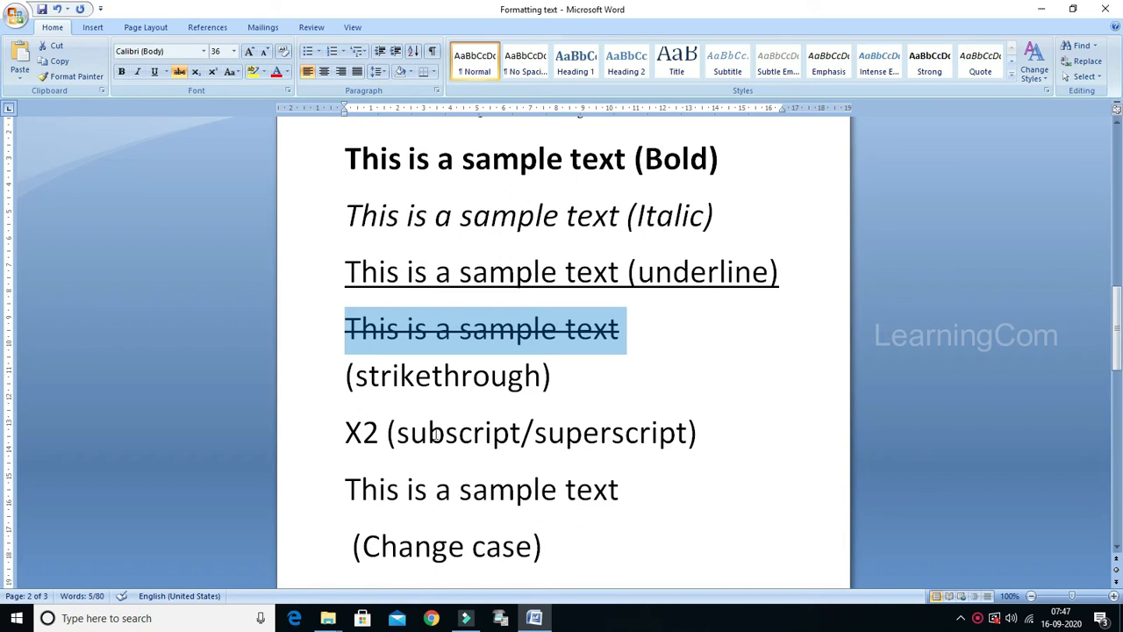
Step: Format the 2 in "X2" as subscript, and switch it to superscript
left_click_drag(363, 430, 375, 431)
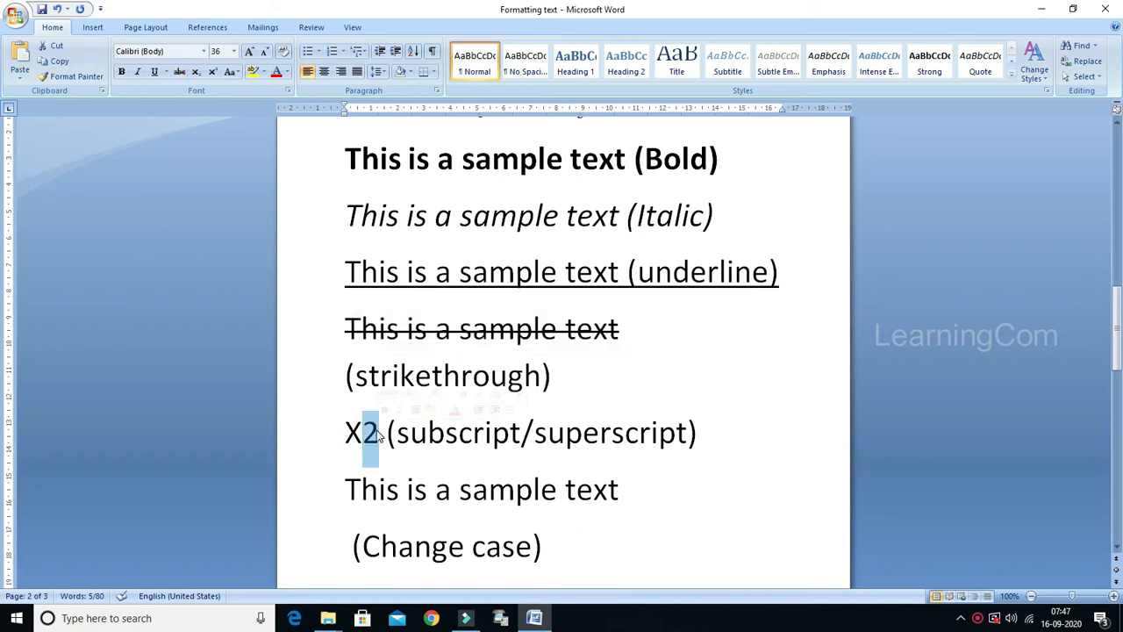
left_click(196, 72)
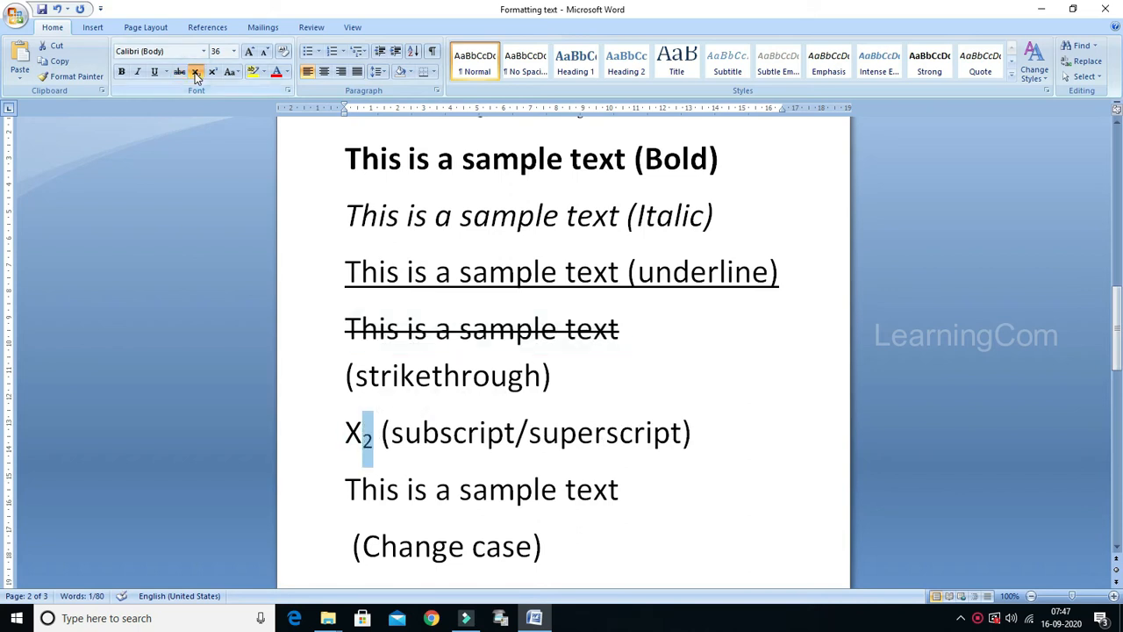
left_click(213, 74)
Step: Change the "This is a sample text" line above "(Change case)" to lowercase, and after that to UPPERCASE
left_click(324, 499)
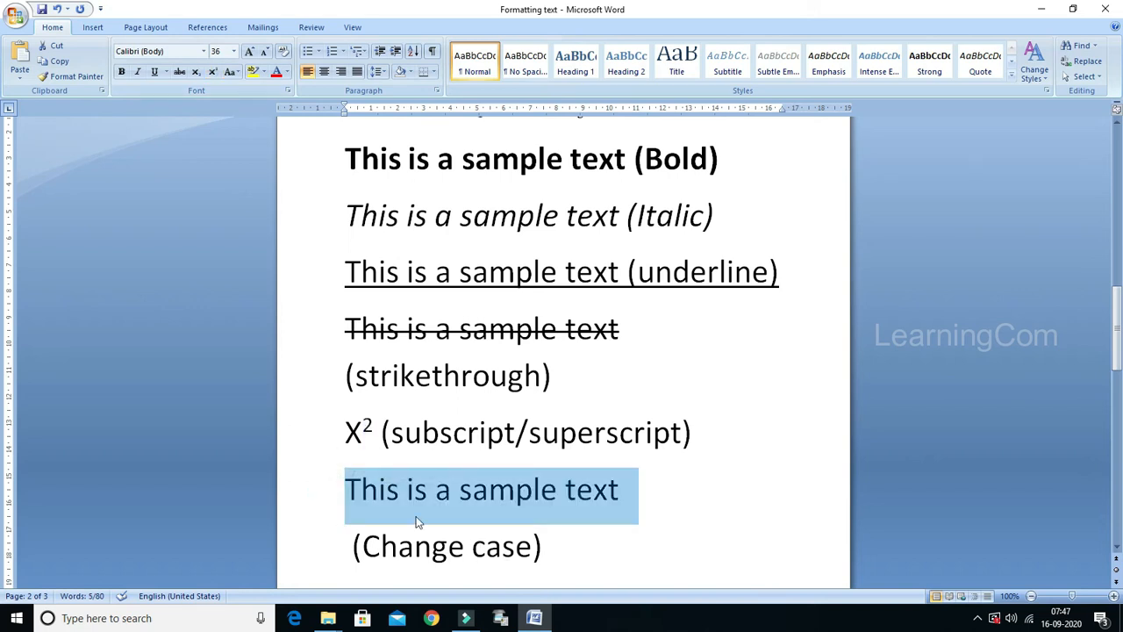
left_click(232, 72)
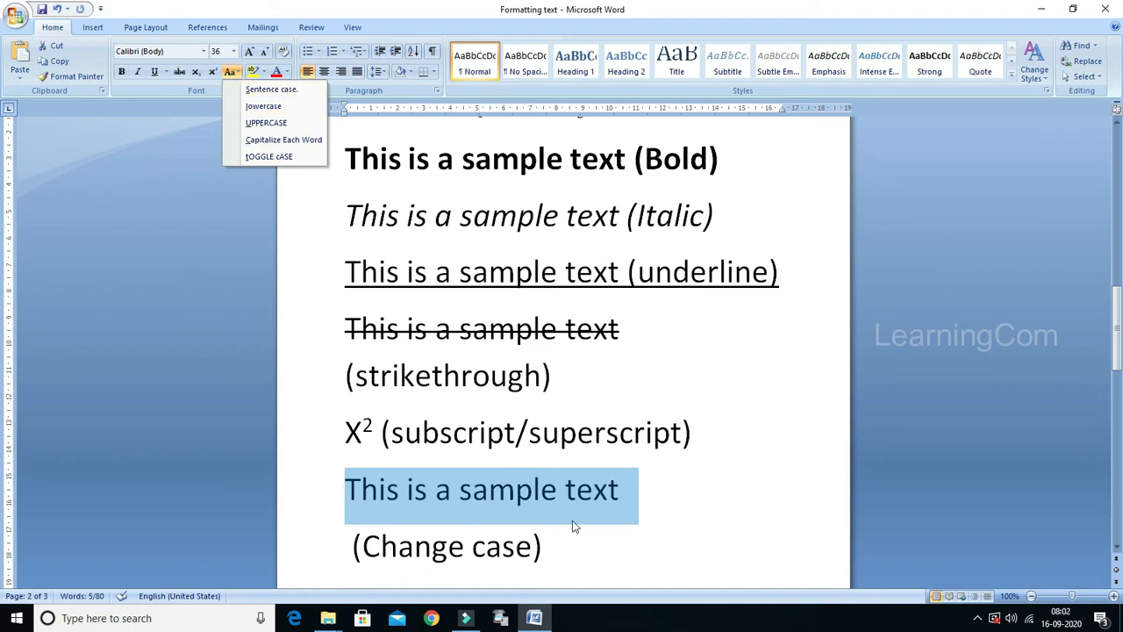
left_click(264, 106)
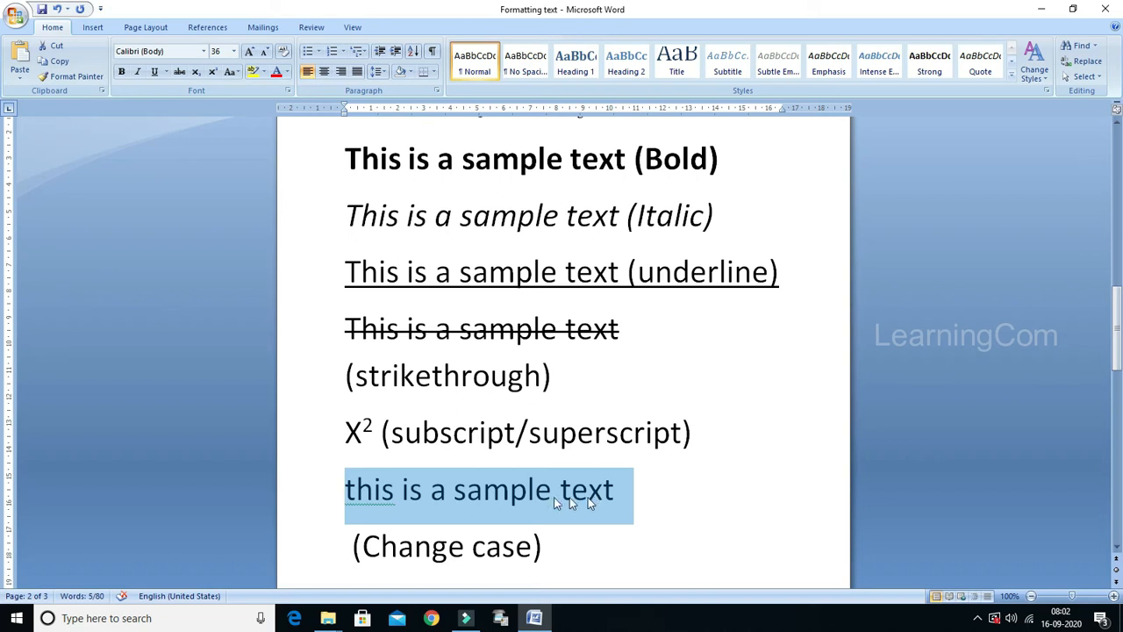
left_click(229, 71)
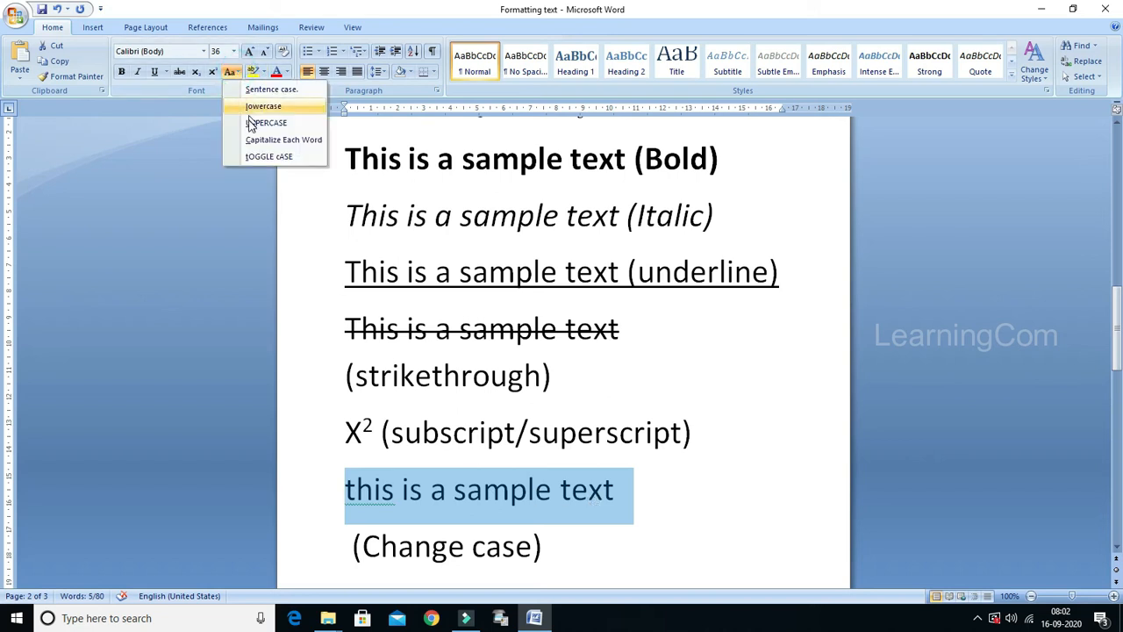
left_click(250, 123)
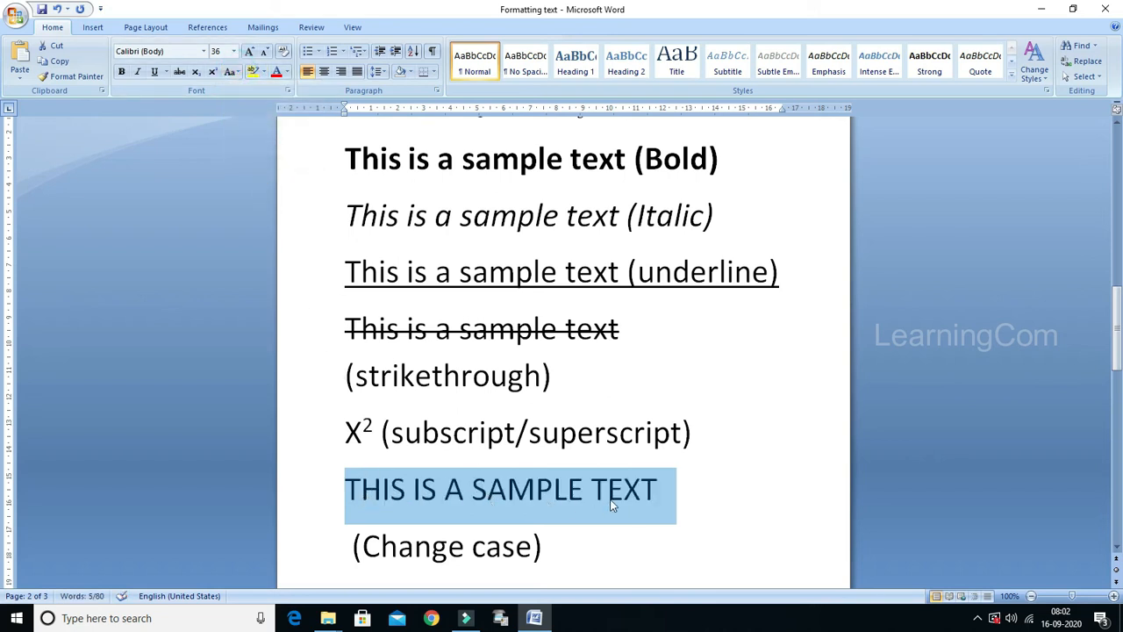
Step: Apply Capitalize Each Word to the selected line above "(Change case)", followed by tOGGLE cASE
left_click(230, 71)
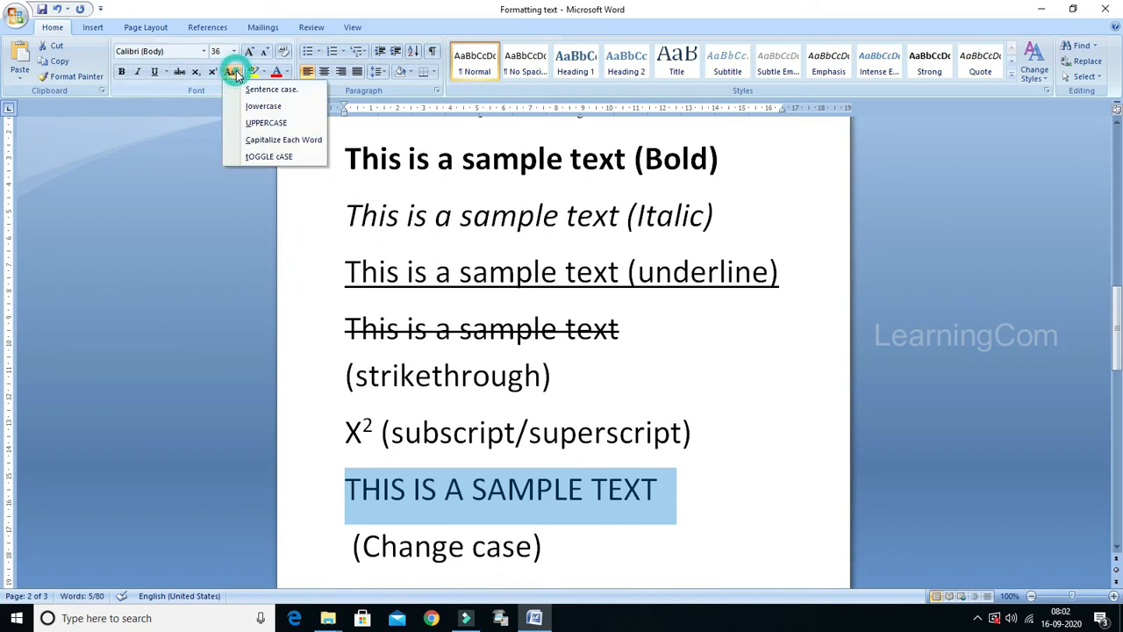
left_click(259, 140)
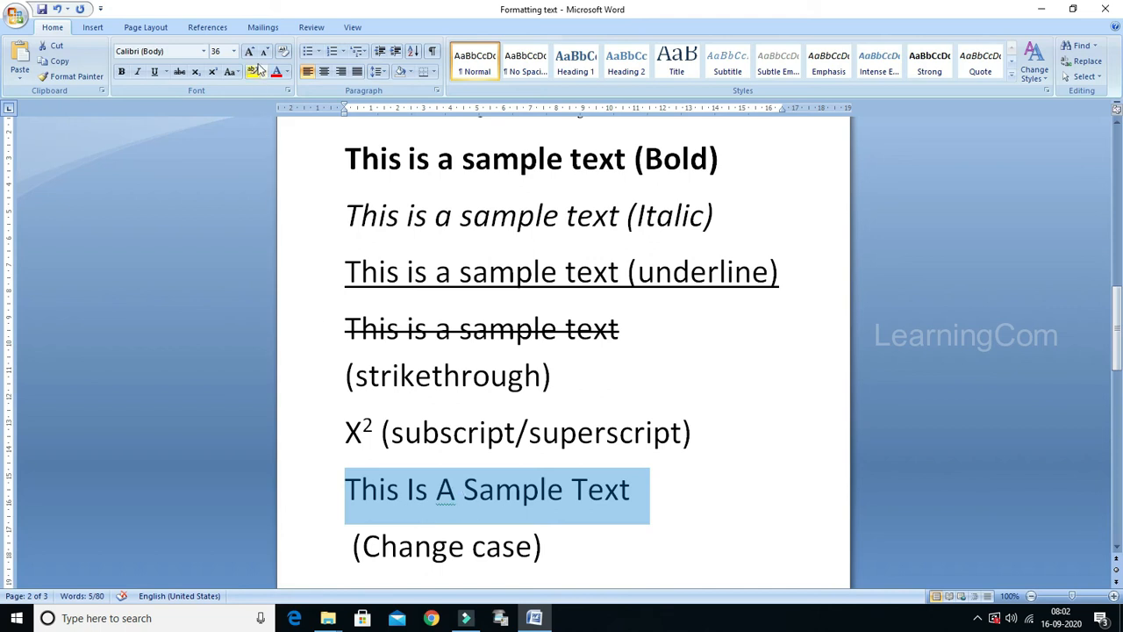
left_click(231, 71)
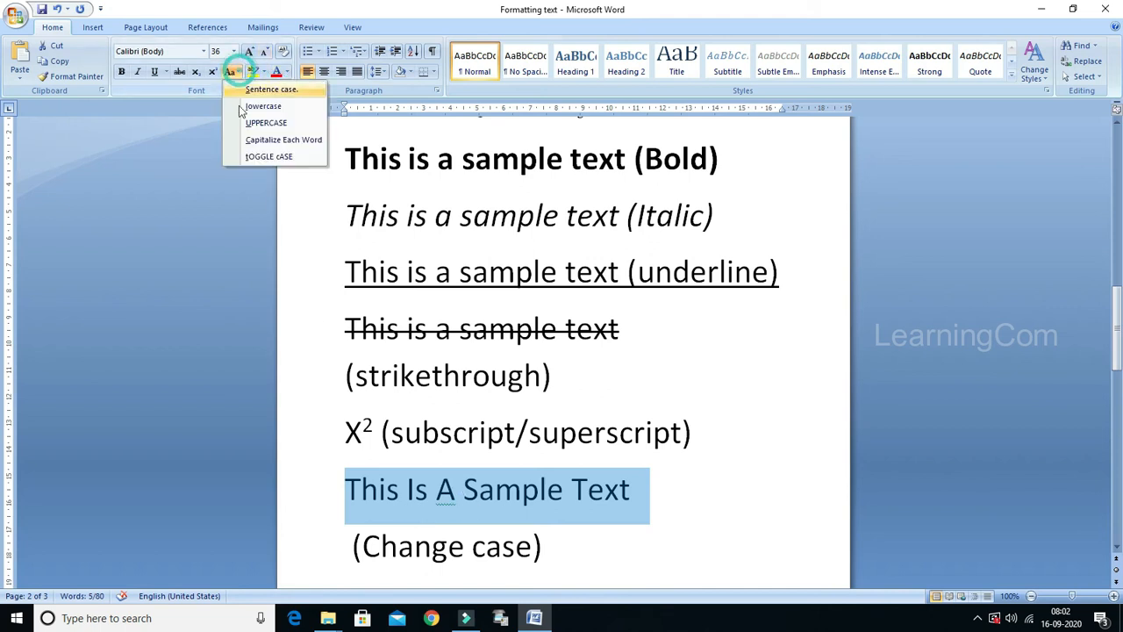
left_click(241, 156)
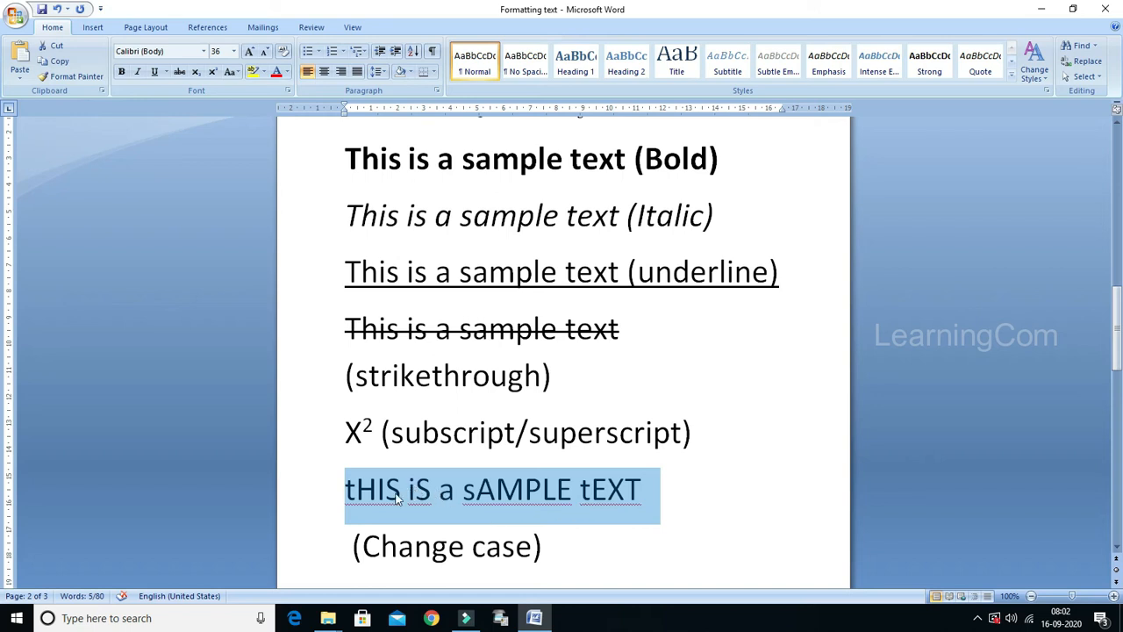
Step: Set the font size of "This is a sample text" before "(Increase/Decrease font size)" to 72
scroll(409, 519, "down", 10)
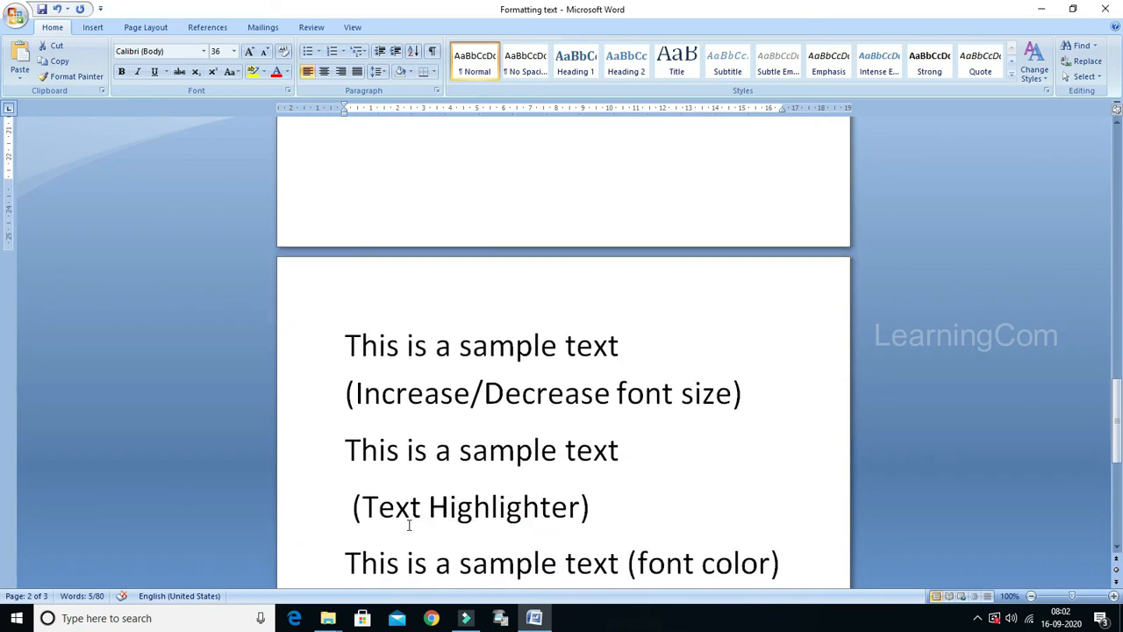
left_click(332, 355)
left_click(232, 52)
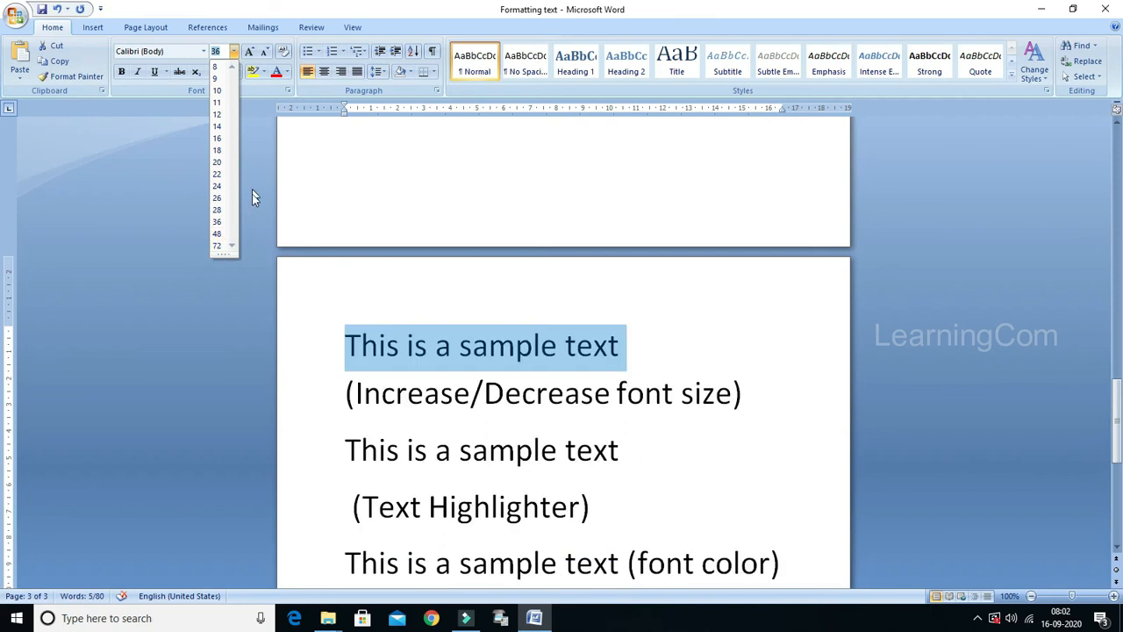
left_click(217, 247)
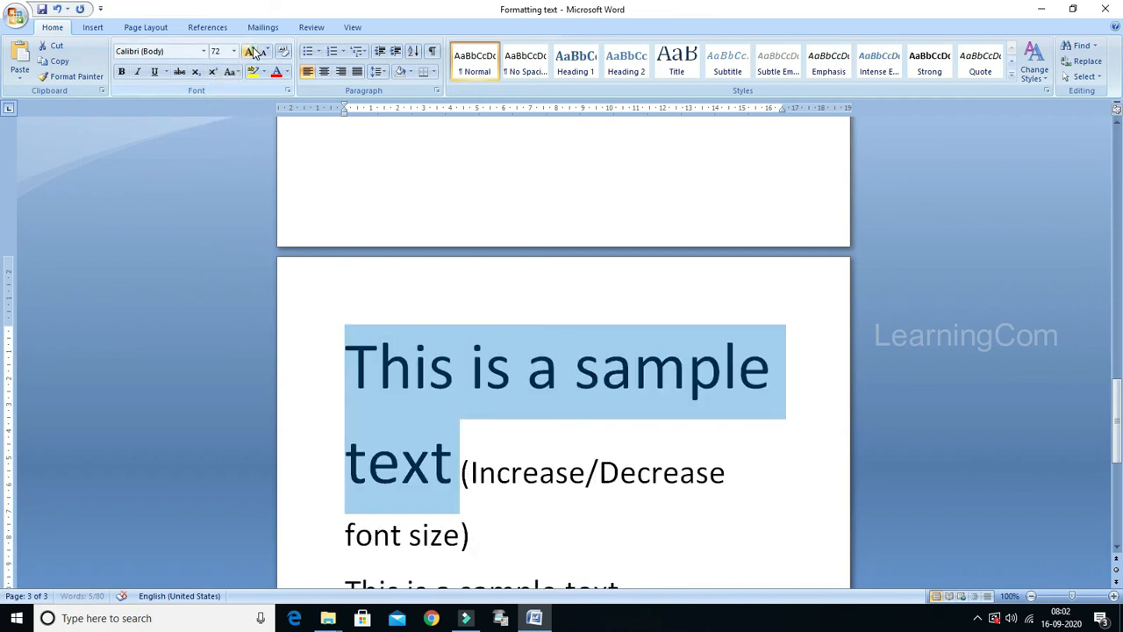
Step: Grow the selected sample text's font size in three increments to 100, and shrink it back to 72
left_click(251, 52)
left_click(252, 51)
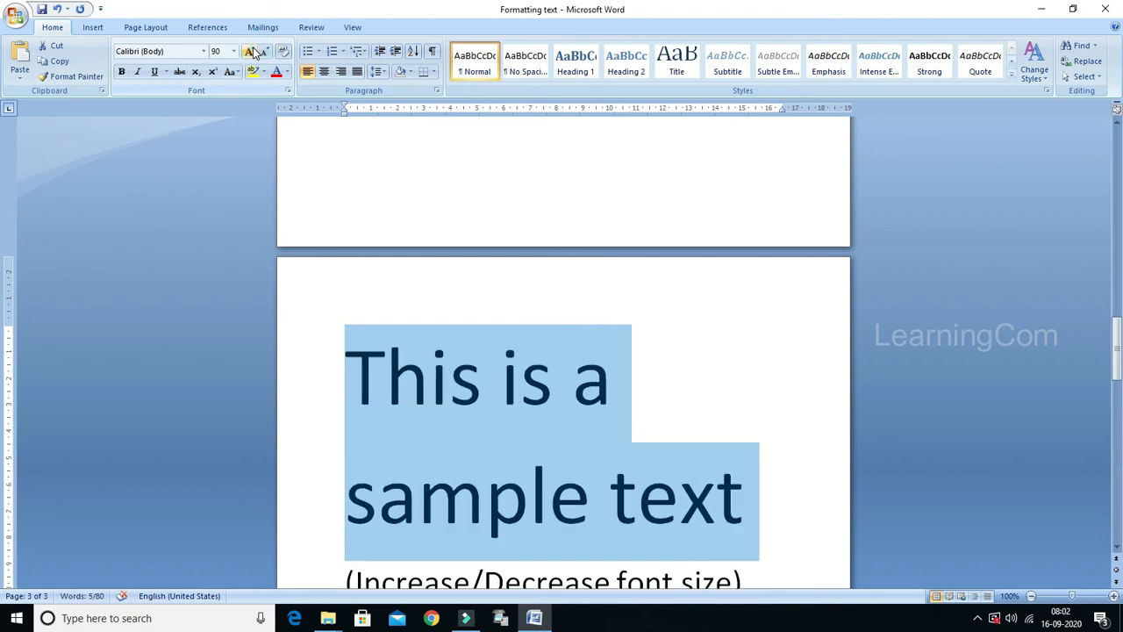
left_click(252, 52)
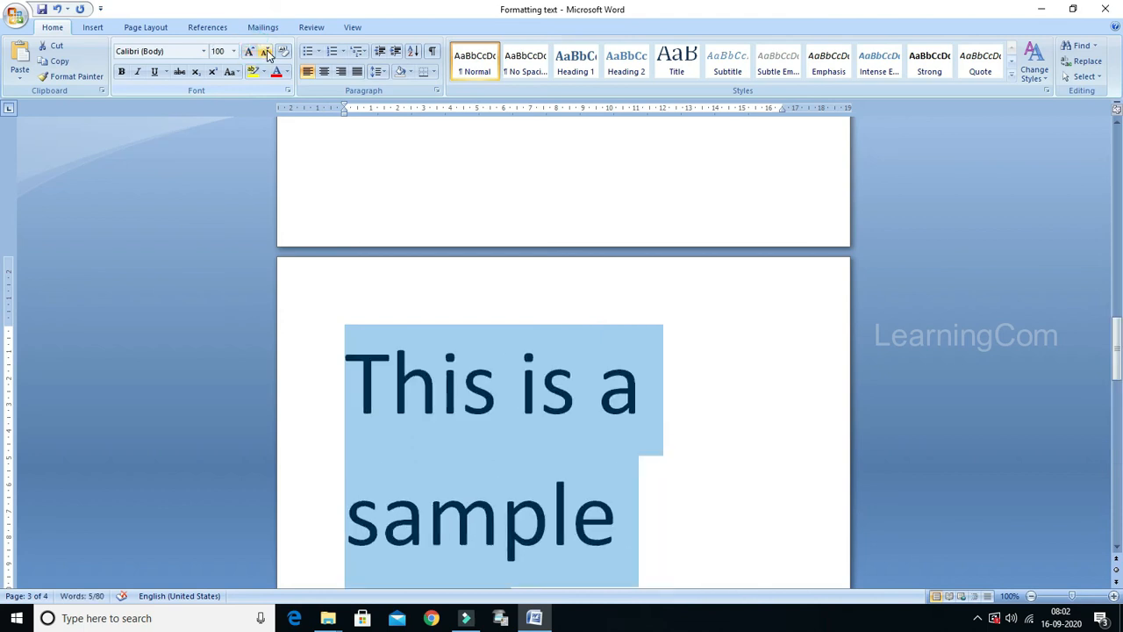
left_click(268, 52)
left_click(268, 53)
left_click(268, 53)
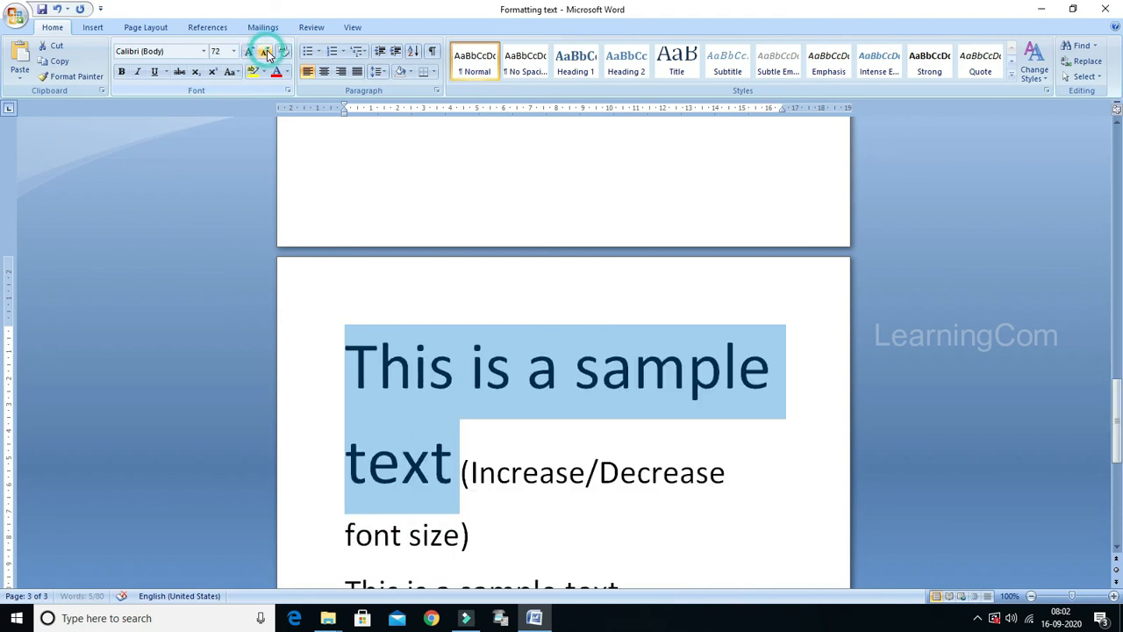
Step: Shrink the font size of the selected sample text before "(Increase/Decrease font size)" further
left_click(268, 52)
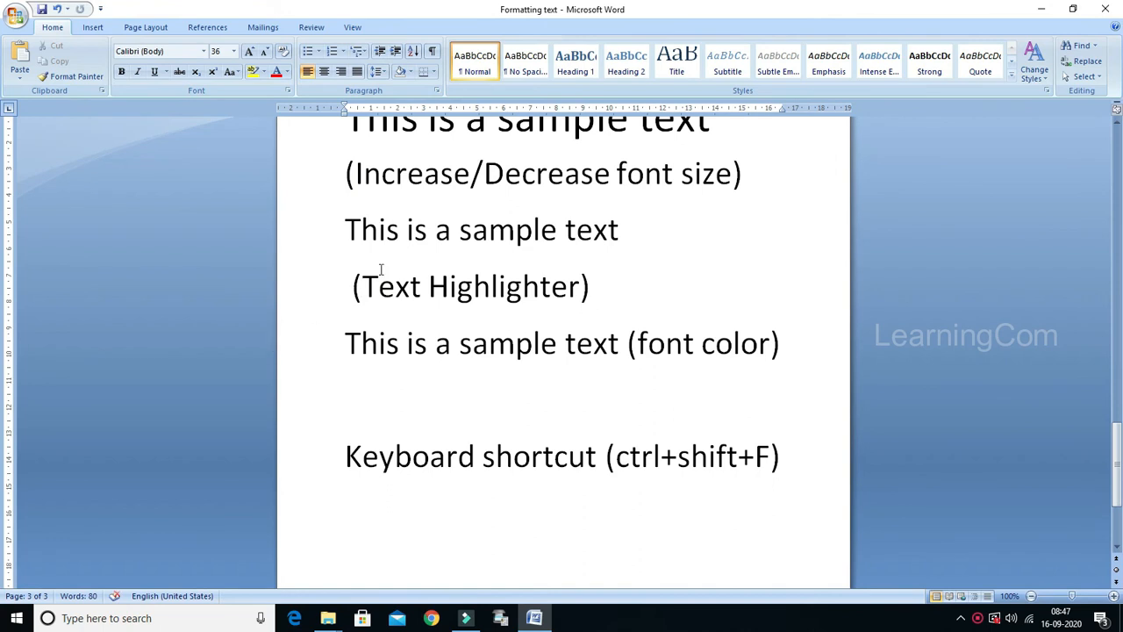
Step: Highlight "This is a sample text" above "(Text Highlighter)" in yellow, re-highlight it in bright green, and stop highlighting
left_click(317, 235)
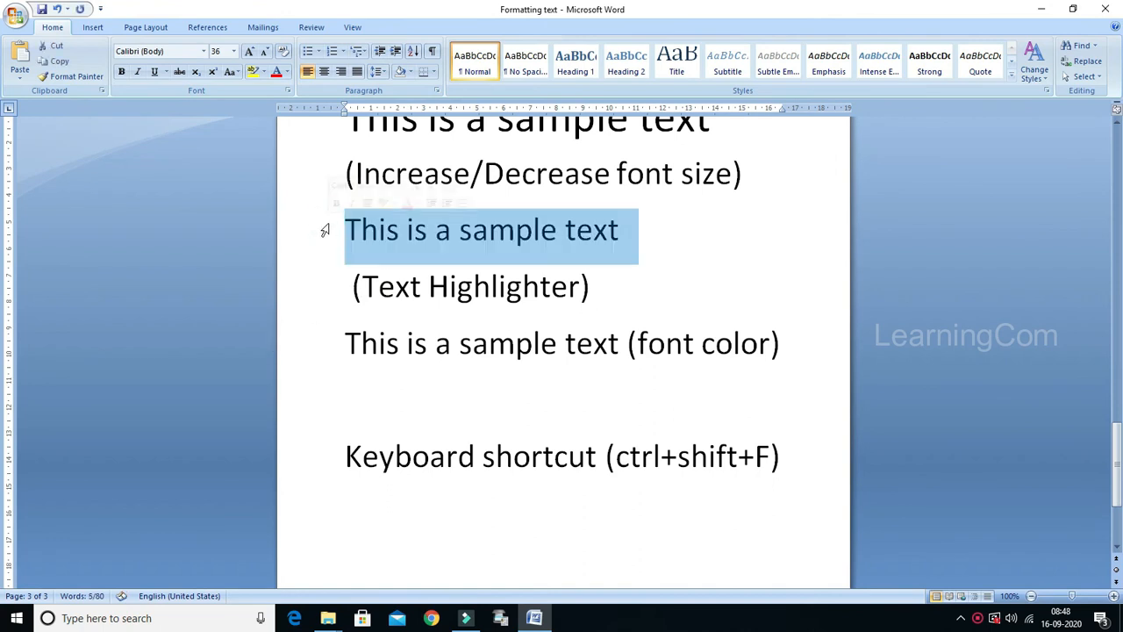
left_click(256, 72)
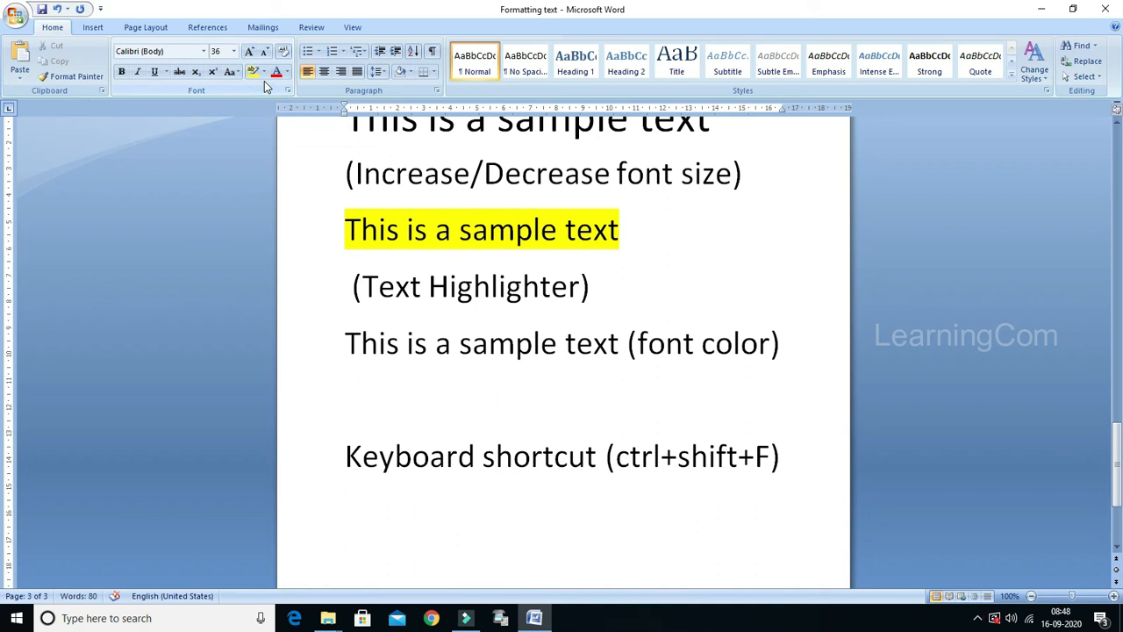
left_click(263, 72)
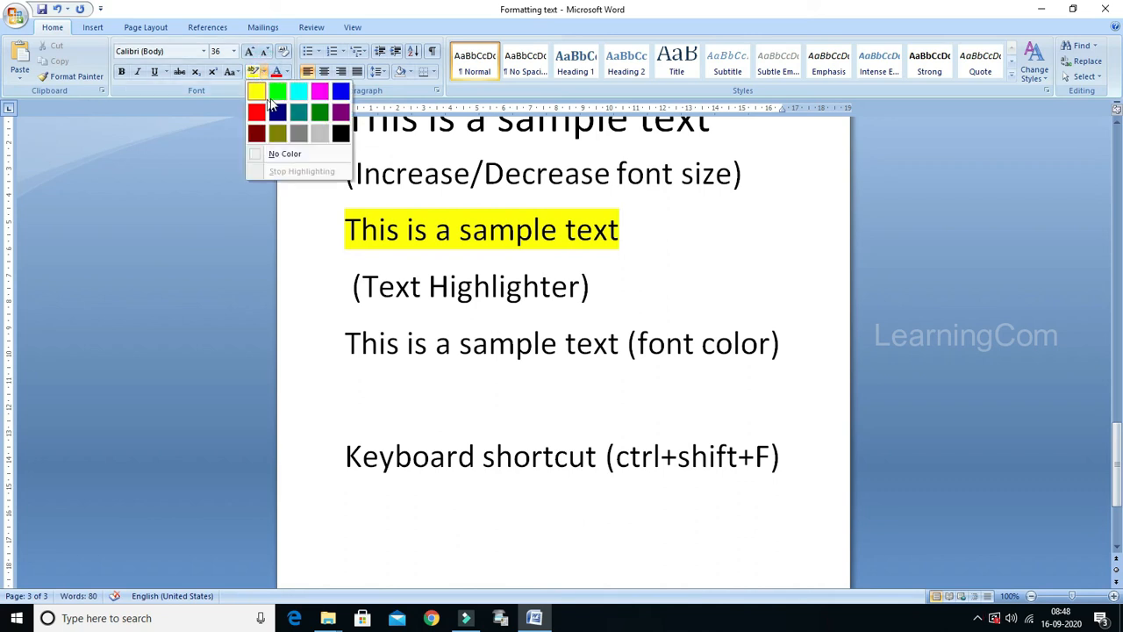
left_click(277, 95)
left_click(326, 231)
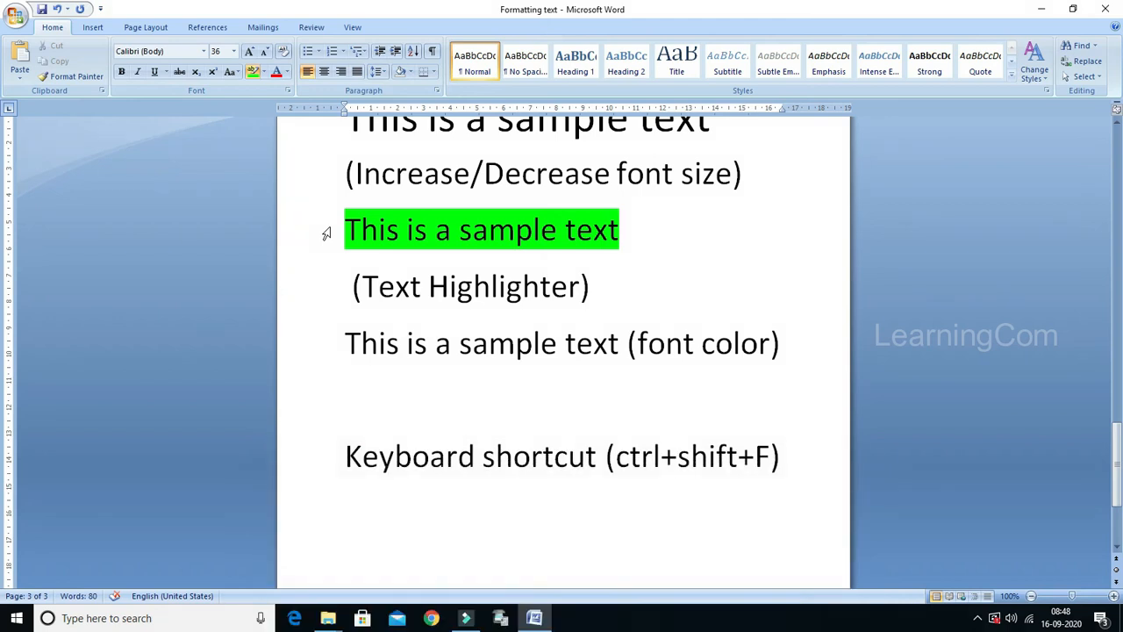
left_click(262, 72)
left_click(272, 171)
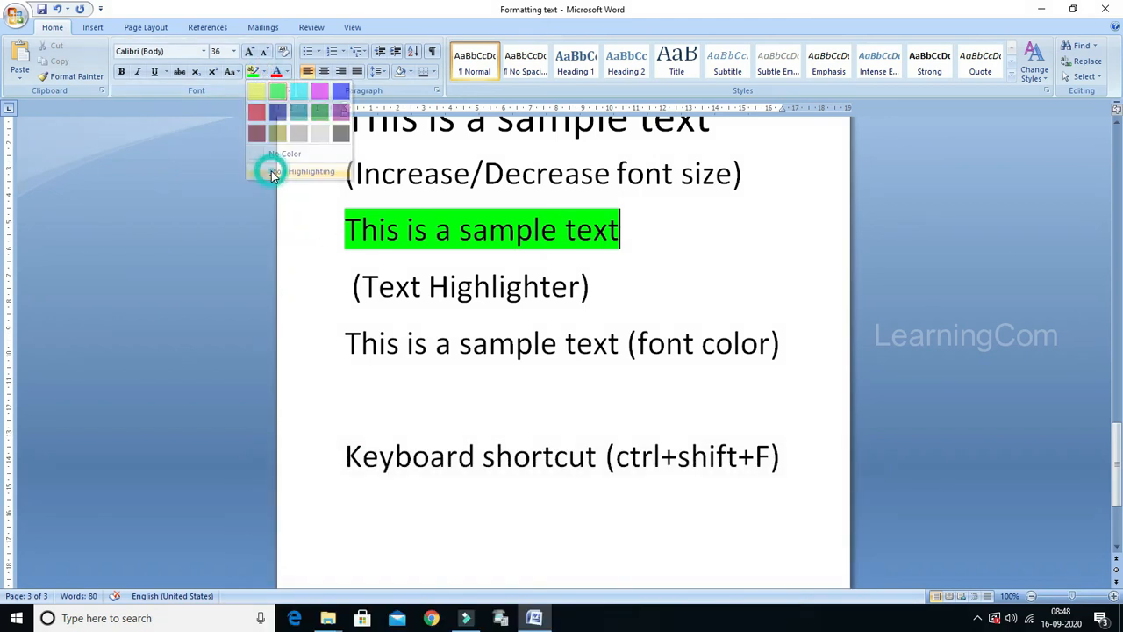
Step: Change the font color of the "This is a sample text (font color)" line to the standard Purple
left_click(320, 353)
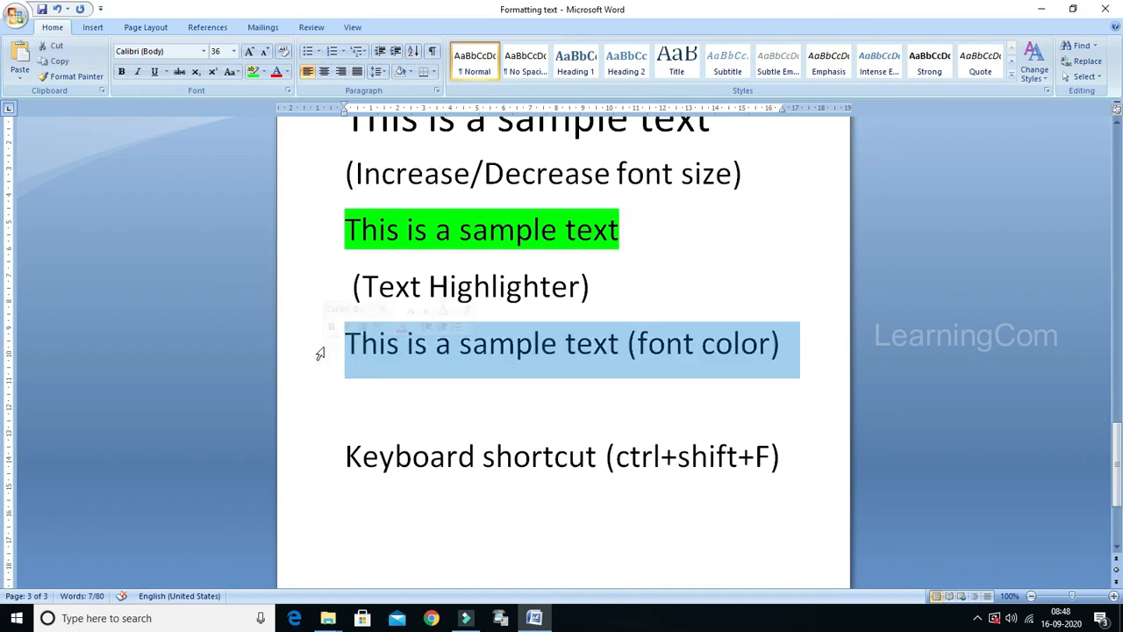
left_click(285, 74)
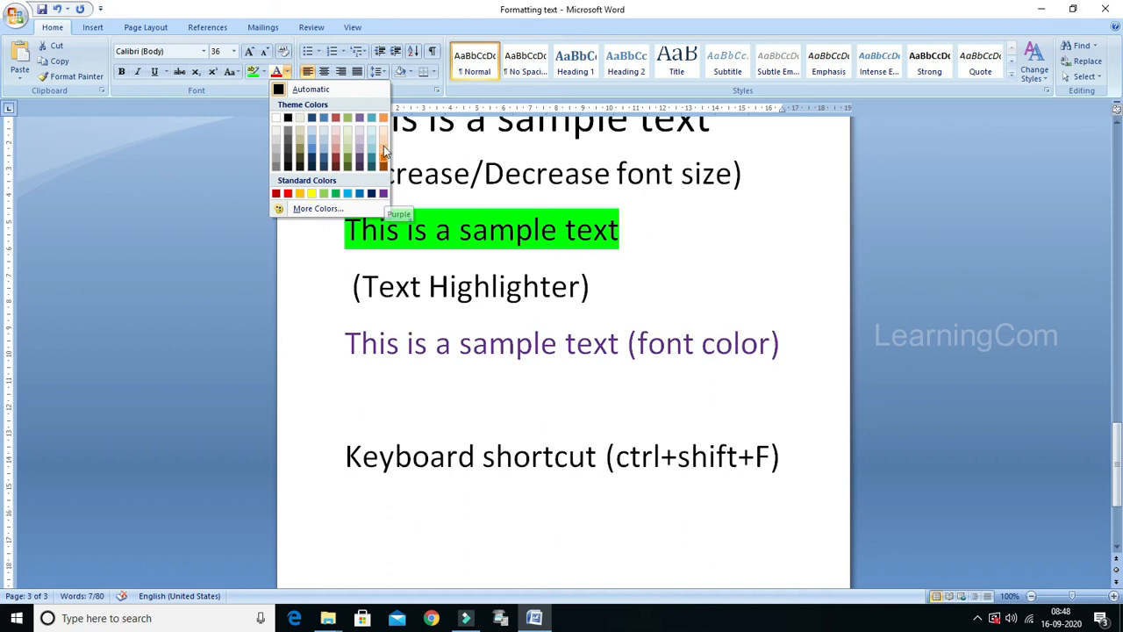
left_click(383, 194)
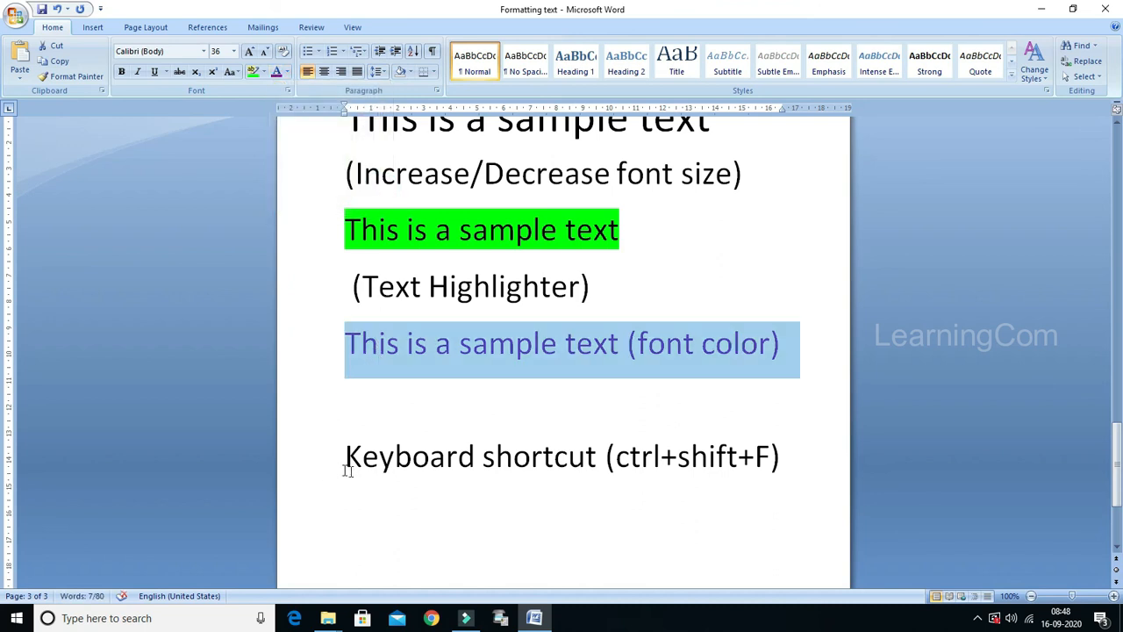
Step: Open the Font dialog for the "Keyboard shortcut (ctrl+shift+F)" line to view its options, and close it without changing anything
left_click(321, 461)
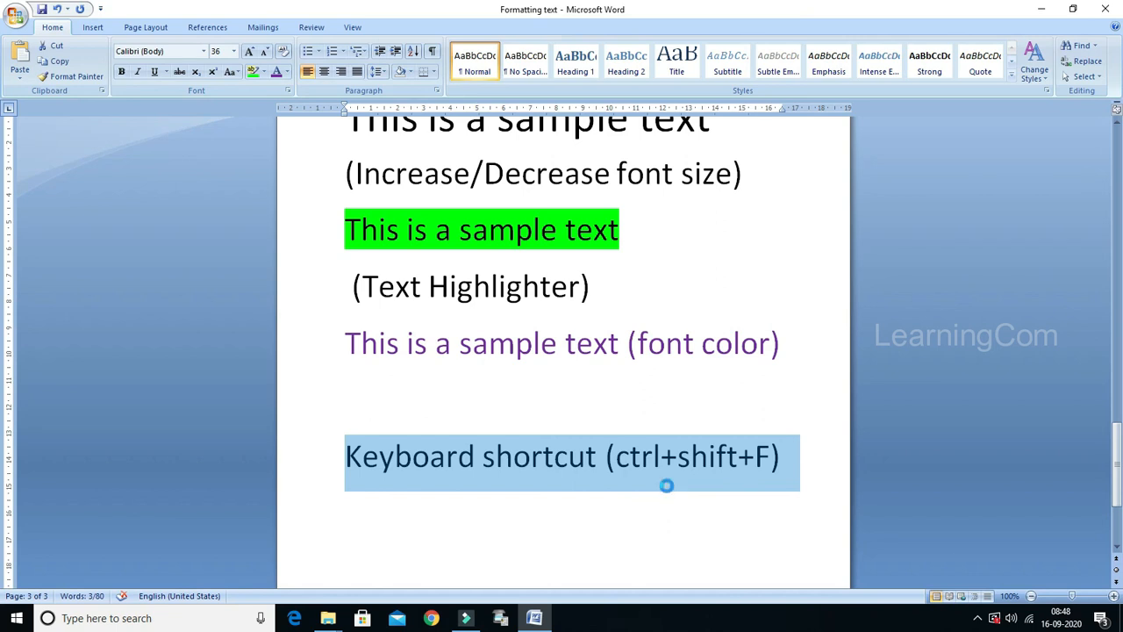
key("ctrl+shift+f")
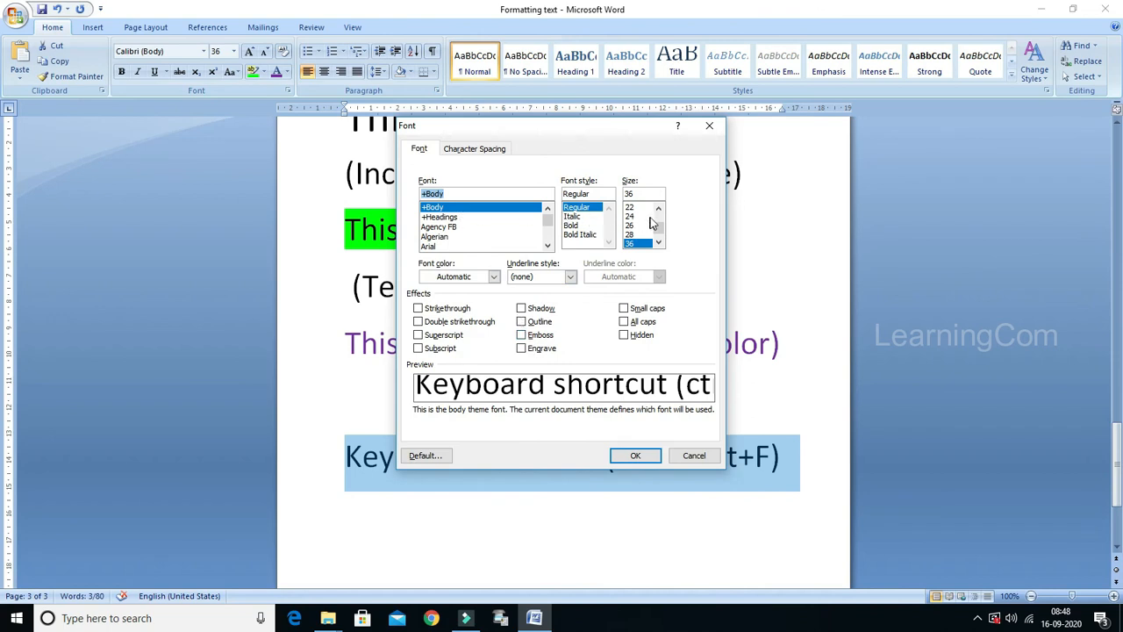
left_click(687, 458)
left_click(499, 529)
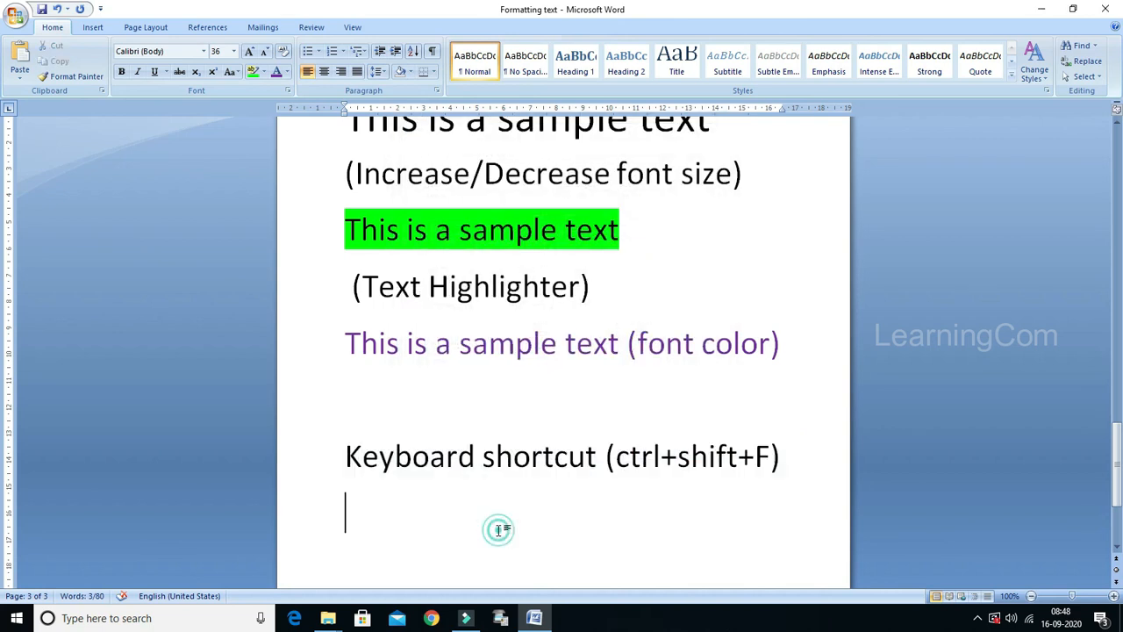
Step: Clear the formatting of all text in the document
key("ctrl+a")
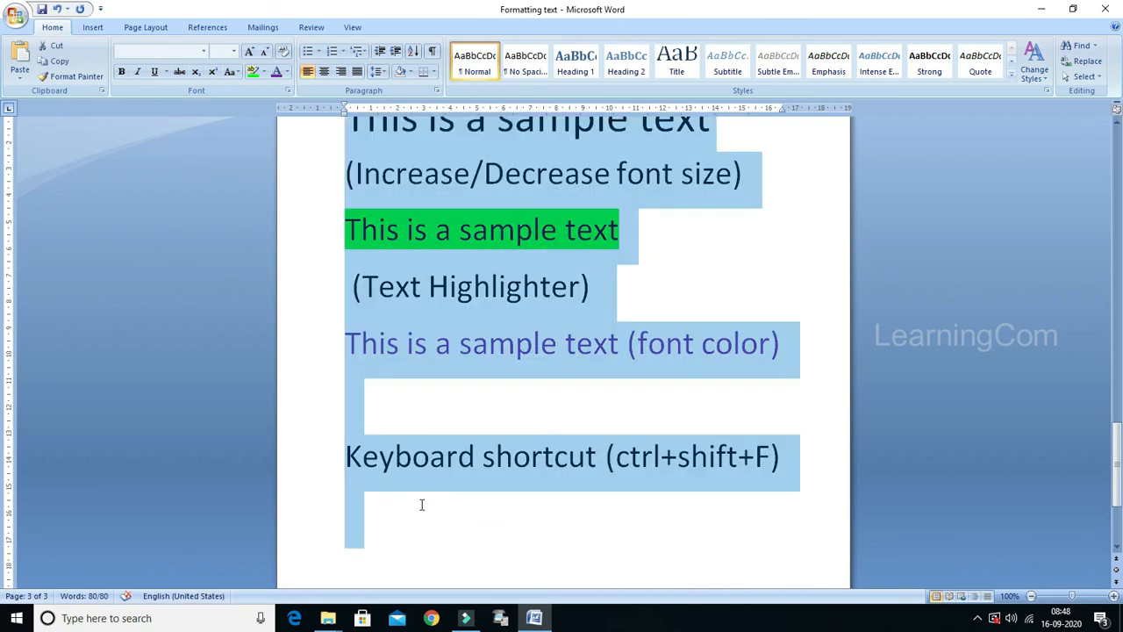
scroll(491, 409, "up", 1)
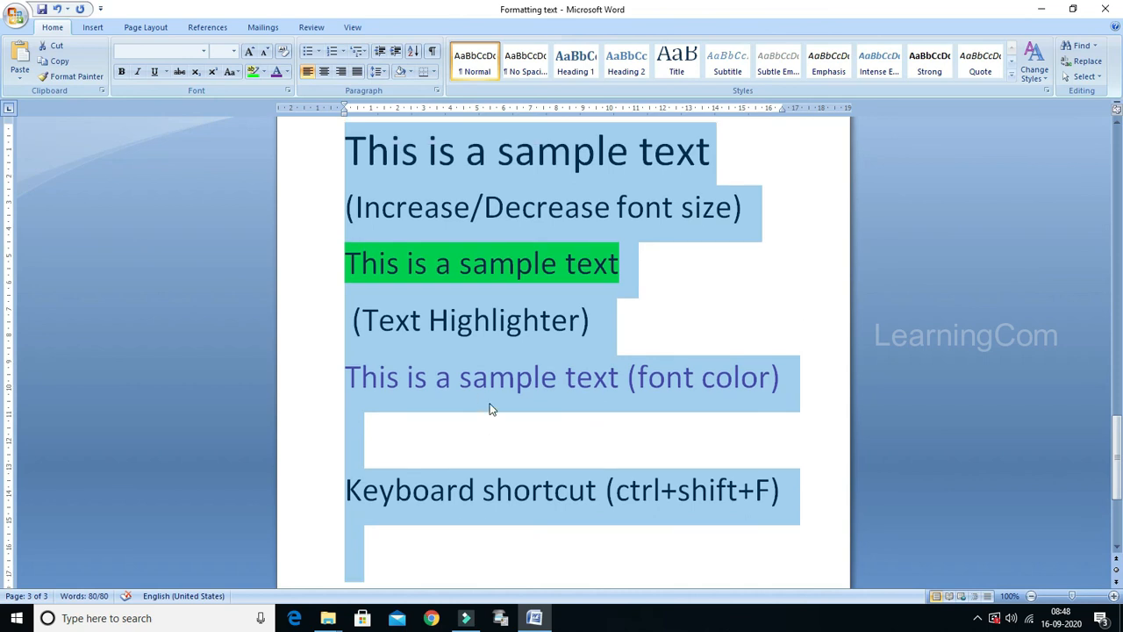
left_click(283, 55)
scroll(396, 333, "up", 7)
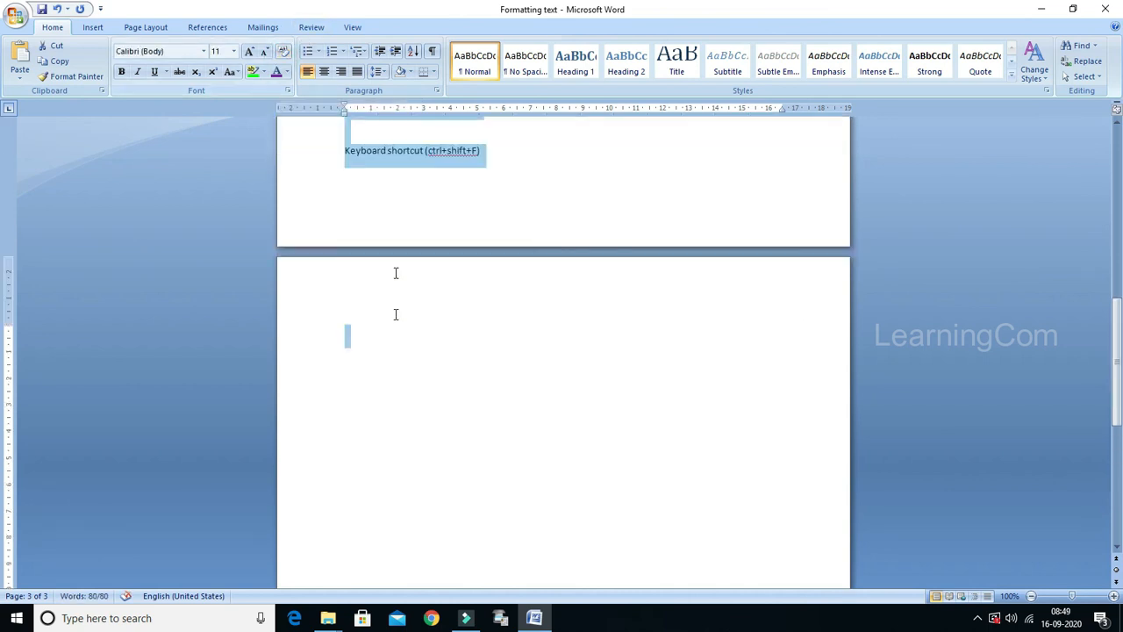
scroll(396, 353, "up", 10)
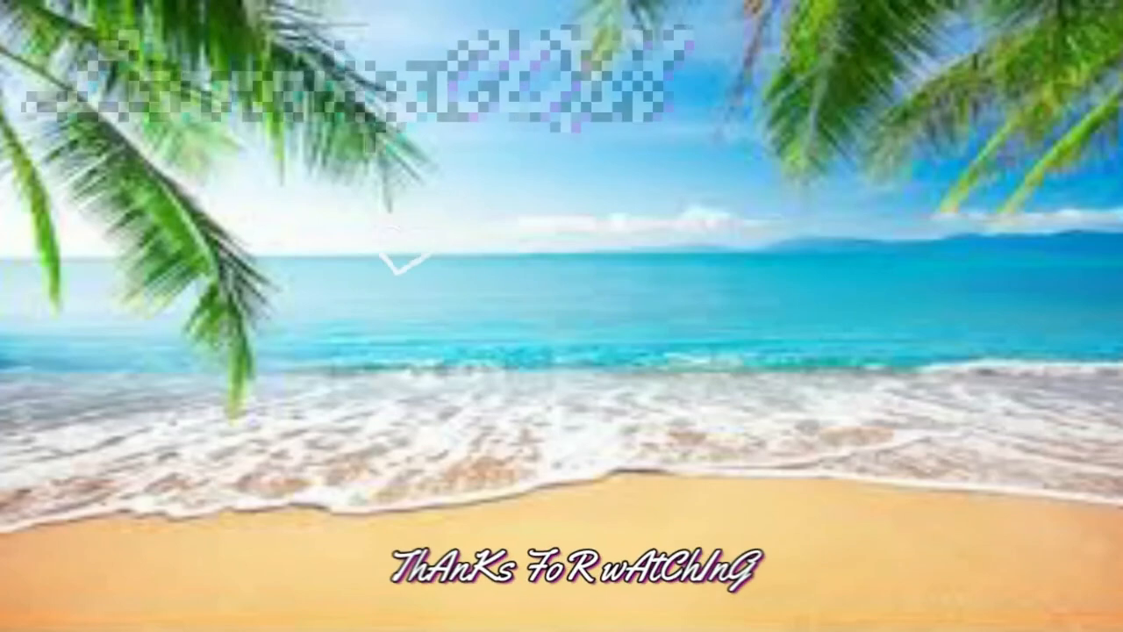